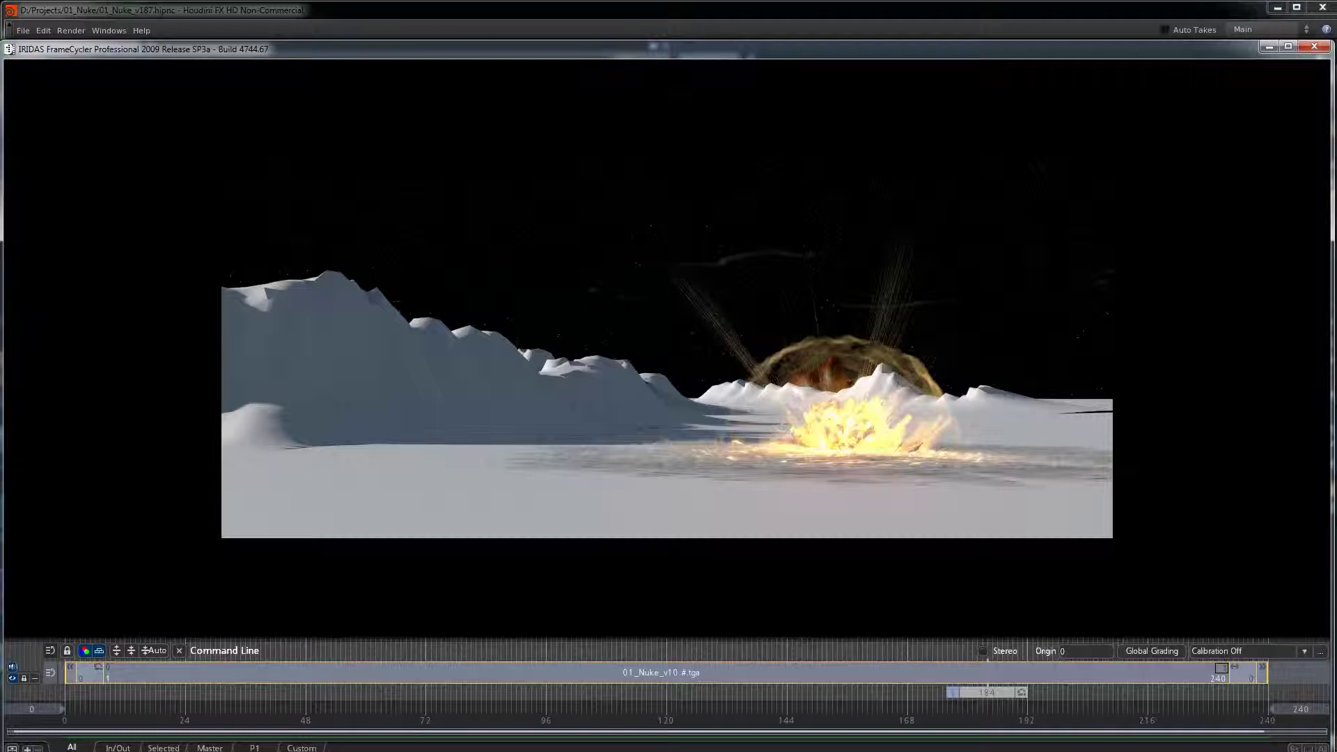
Step: Close FrameCycler, frame the SmokeSim network, and drag multisolver1, geometrywrangle1 and popsolver1 lower
click(1313, 46)
middle_drag(256, 610, 332, 621)
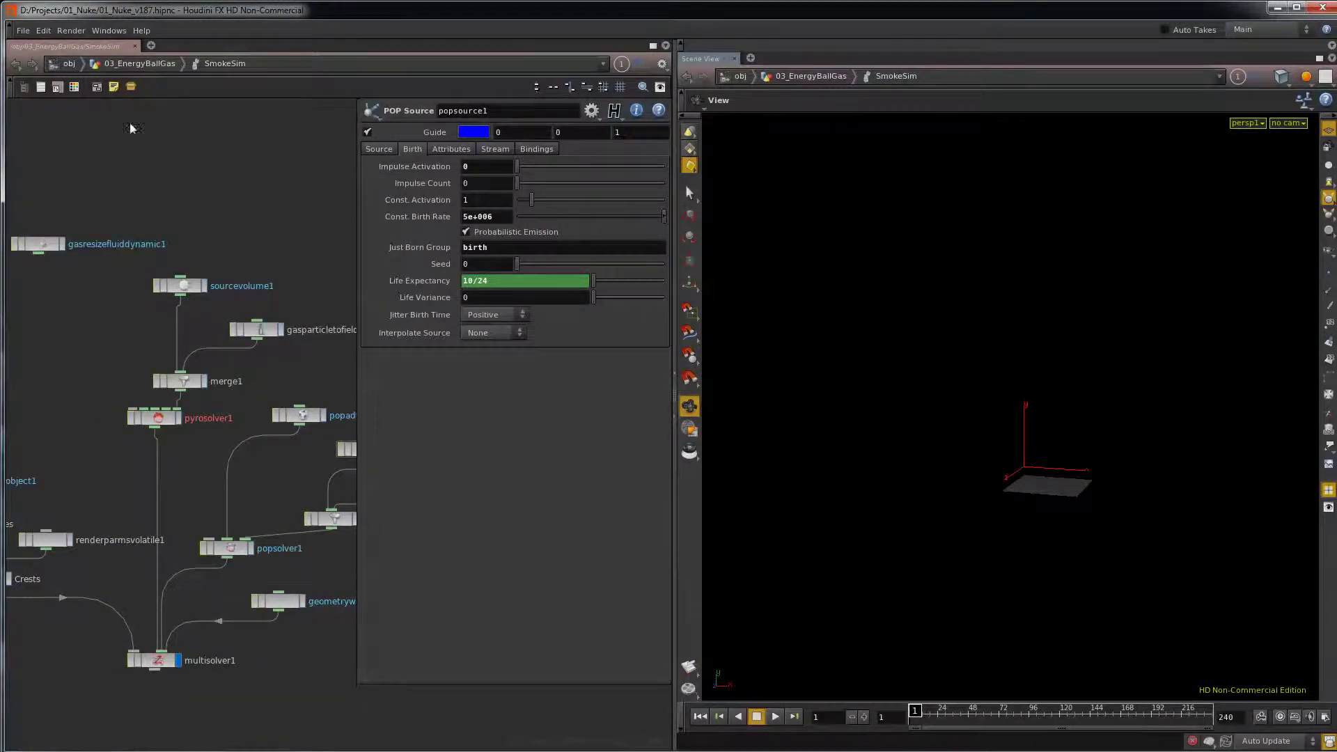
middle_drag(94, 490, 109, 487)
key(p)
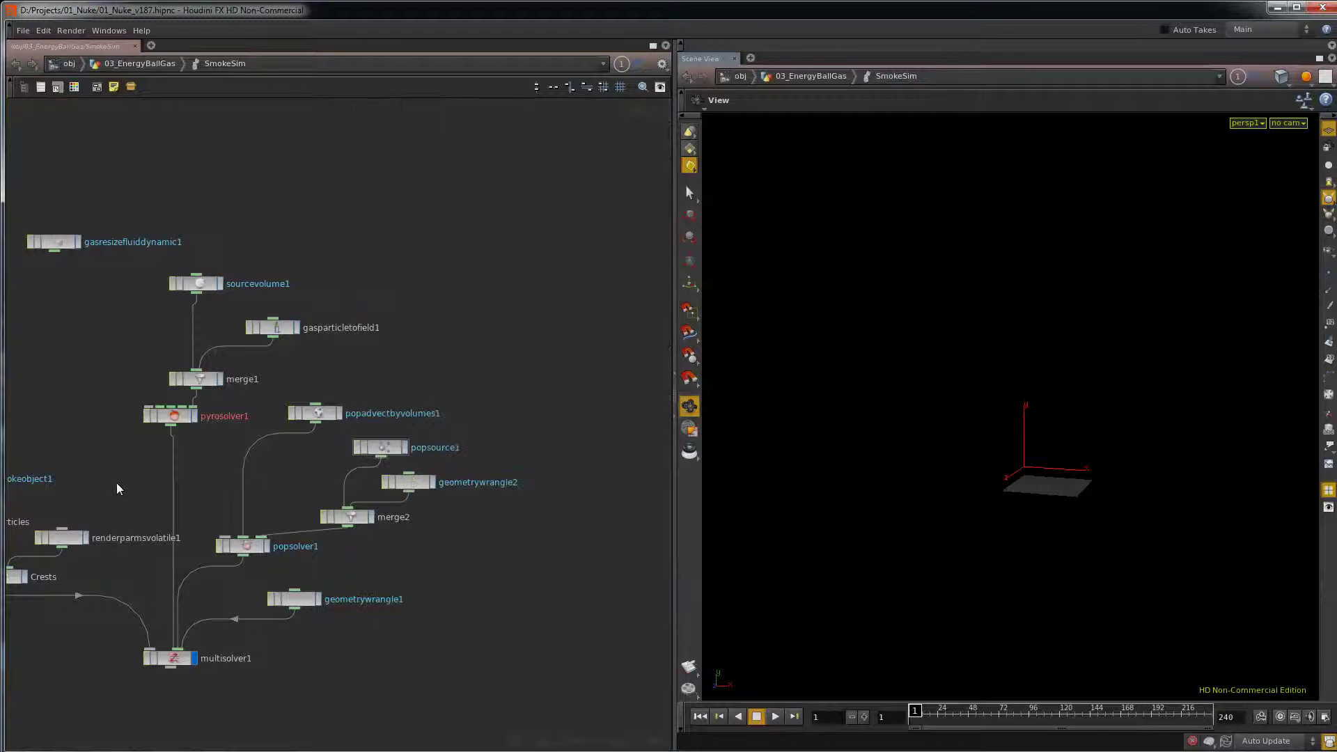
key(h)
drag(278, 551, 279, 600)
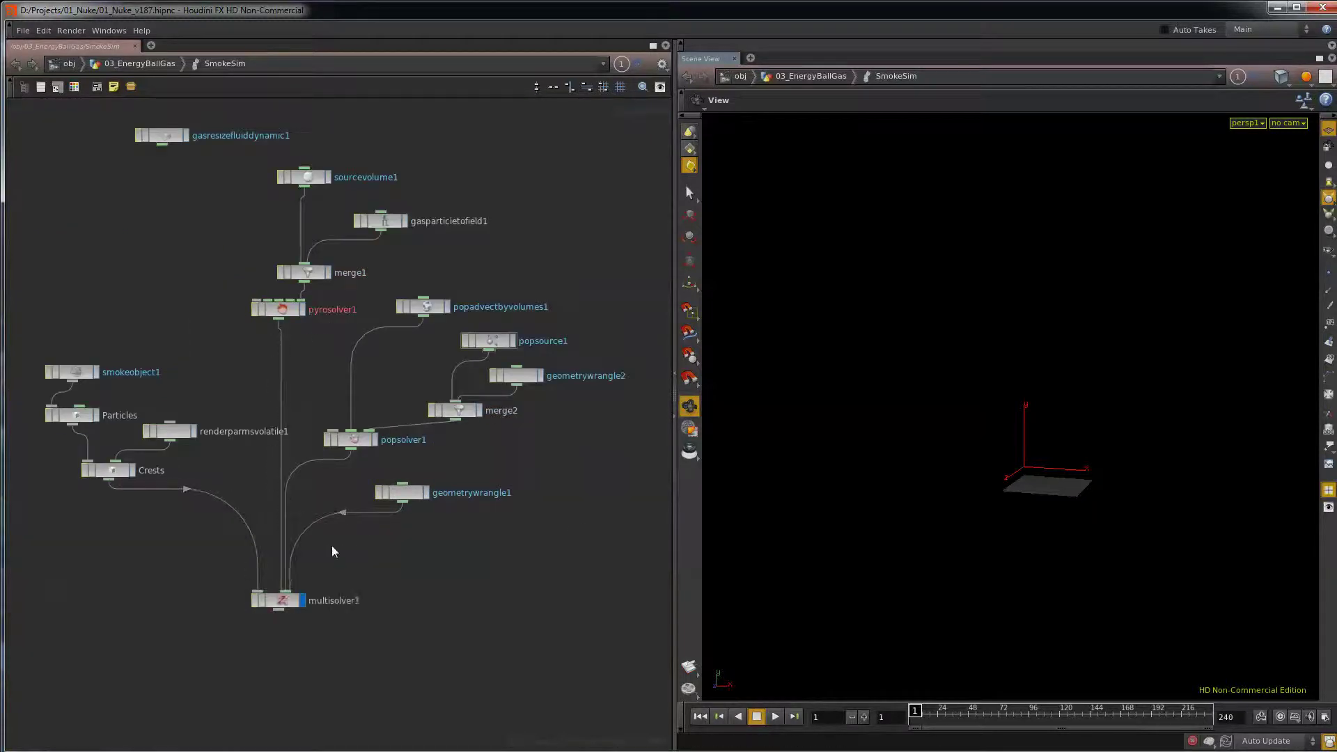
drag(402, 492, 404, 536)
drag(366, 440, 372, 458)
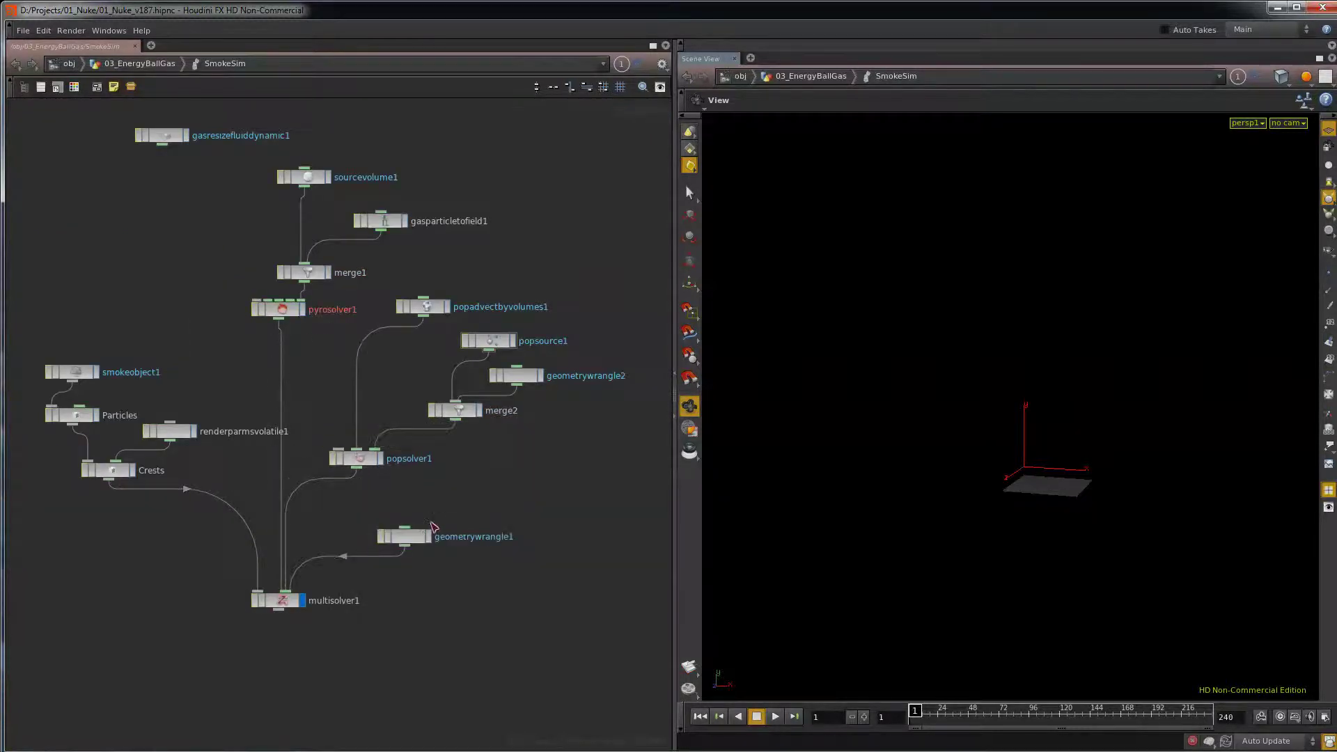
Step: Review the geometrywrangle1 and popsolver1 parameters
click(408, 536)
key(p)
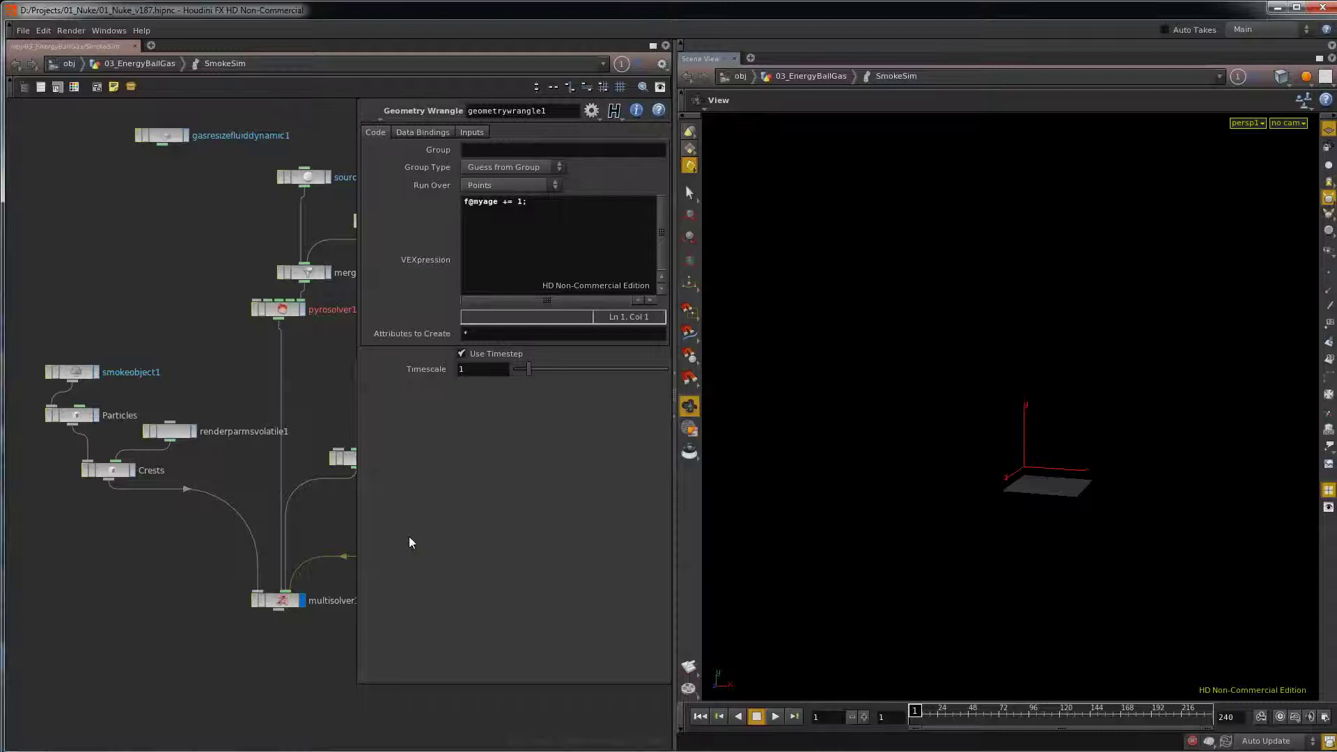
key(p)
click(368, 461)
key(p)
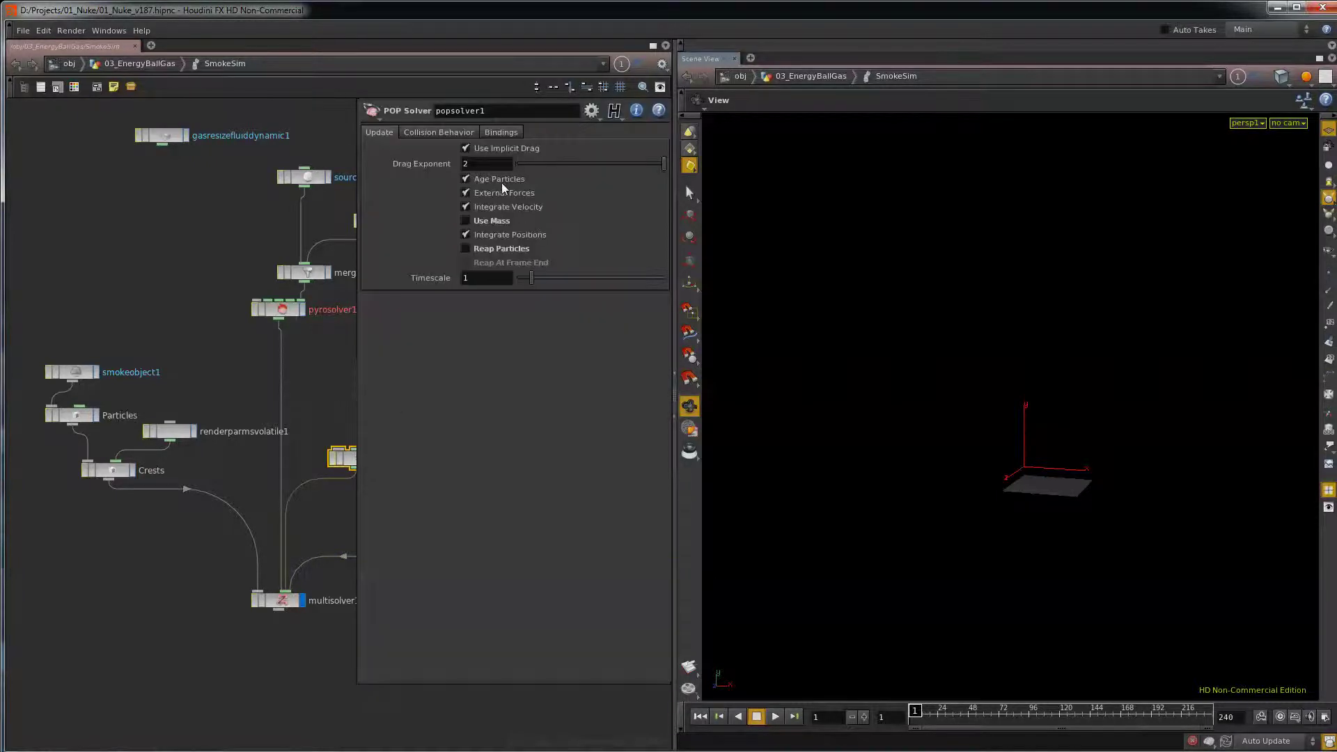
key(p)
Step: Correct the attribute name in geometrywrangle1's code so it reads myage
click(411, 537)
key(p)
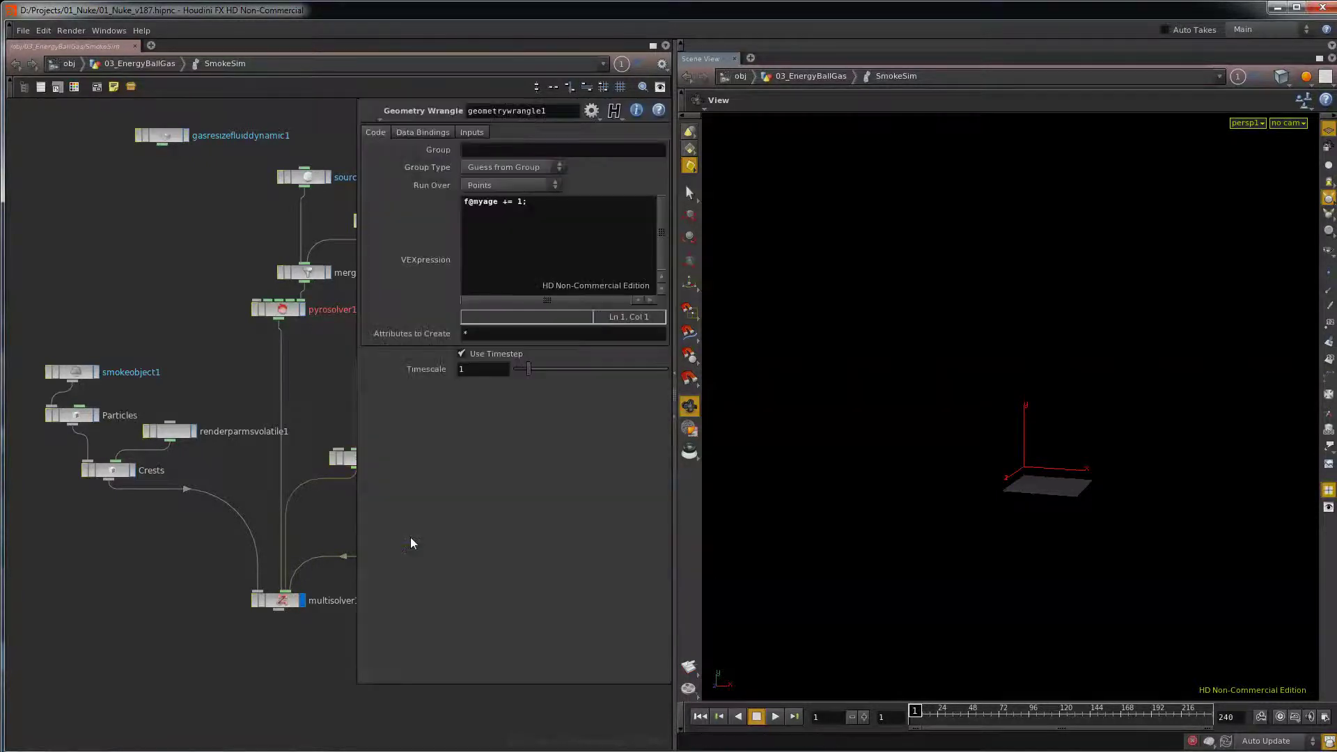
double_click(479, 201)
text(pe)
key(BackSpace)
text(myage)
key(BackSpace)
key(p)
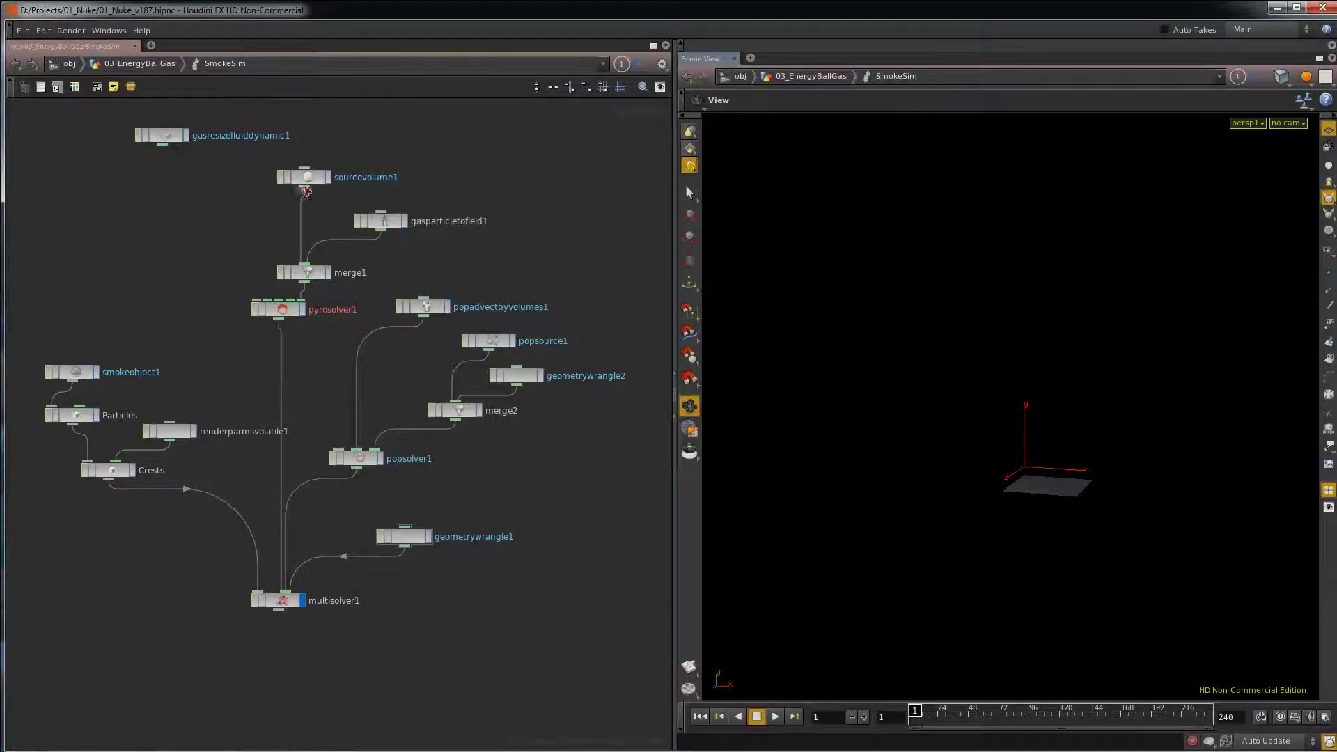
Step: Check merge1, sourcevolume1, pyrosolver1 and Particles, then move Crests left under Particles
click(314, 276)
click(306, 175)
click(282, 312)
click(73, 415)
click(108, 470)
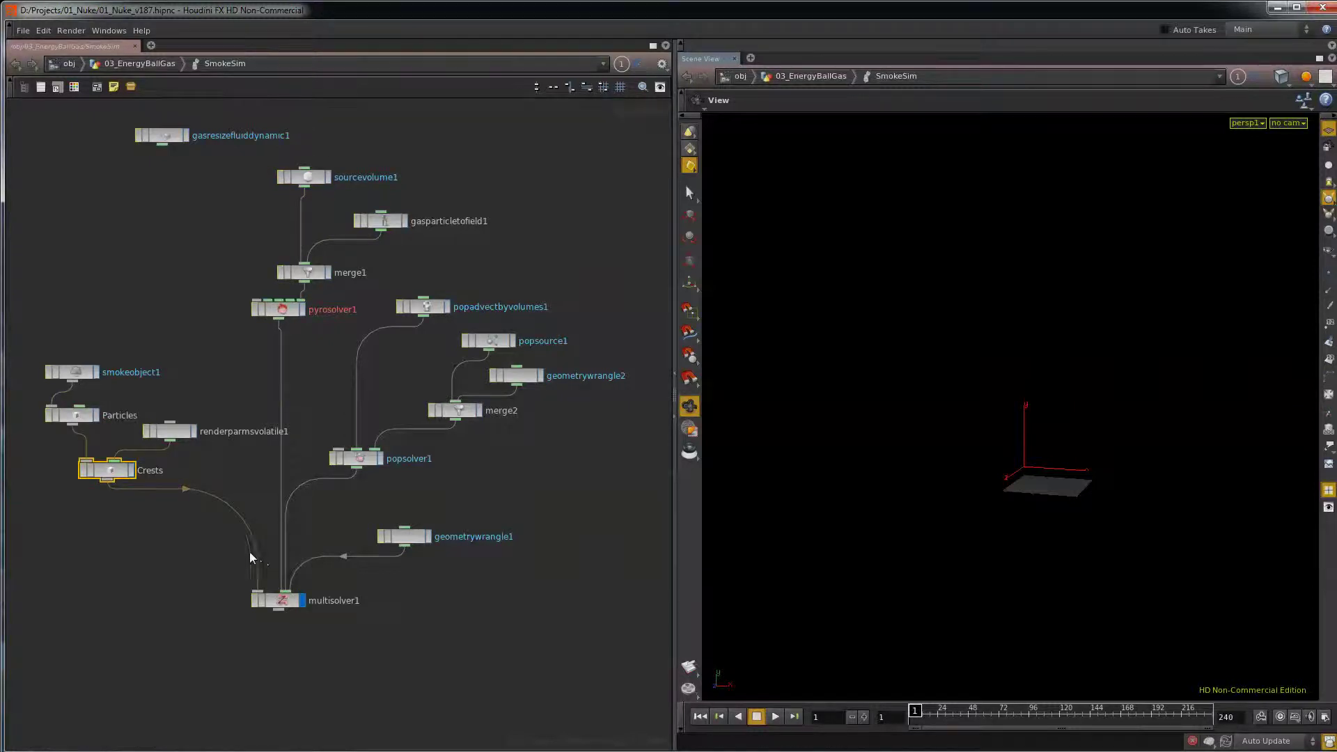
drag(115, 472, 79, 474)
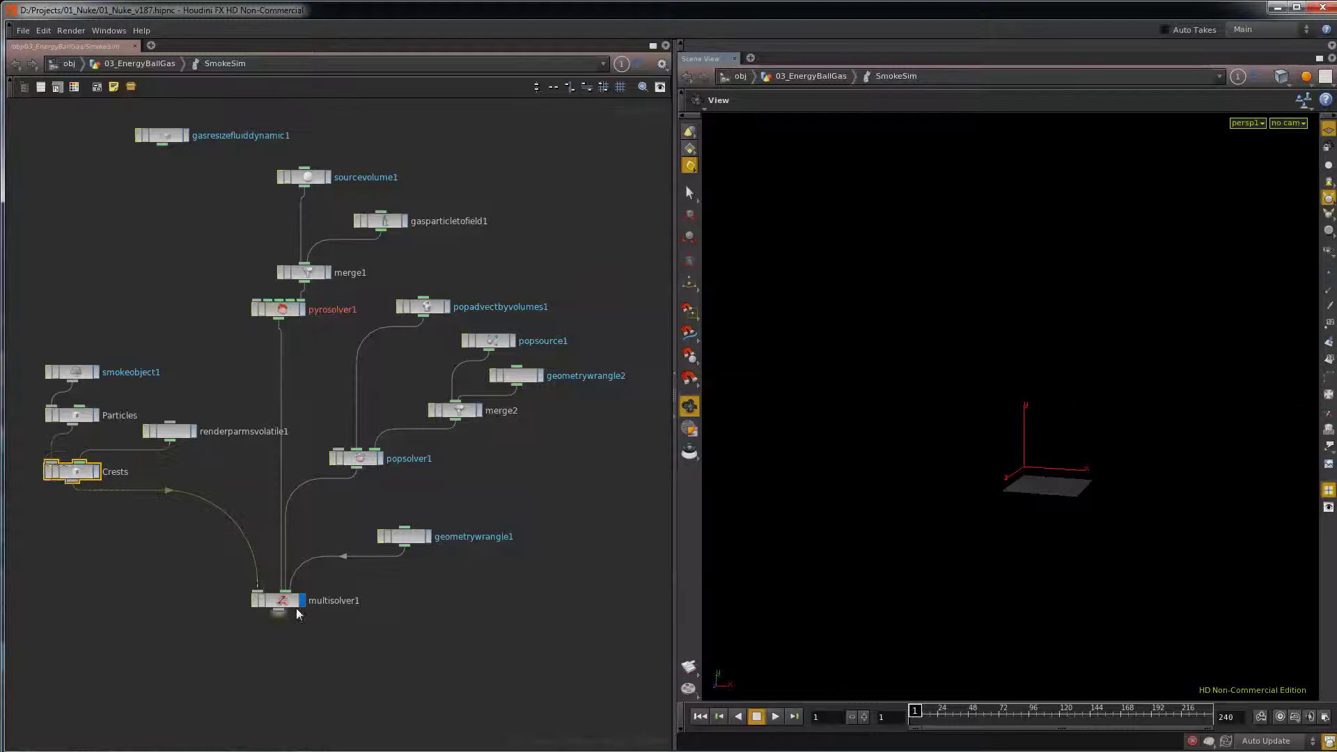
Step: Review multisolver1, pyrosolver1, popsolver1 and popadvectbyvolumes1 in turn
click(285, 600)
click(281, 313)
click(359, 466)
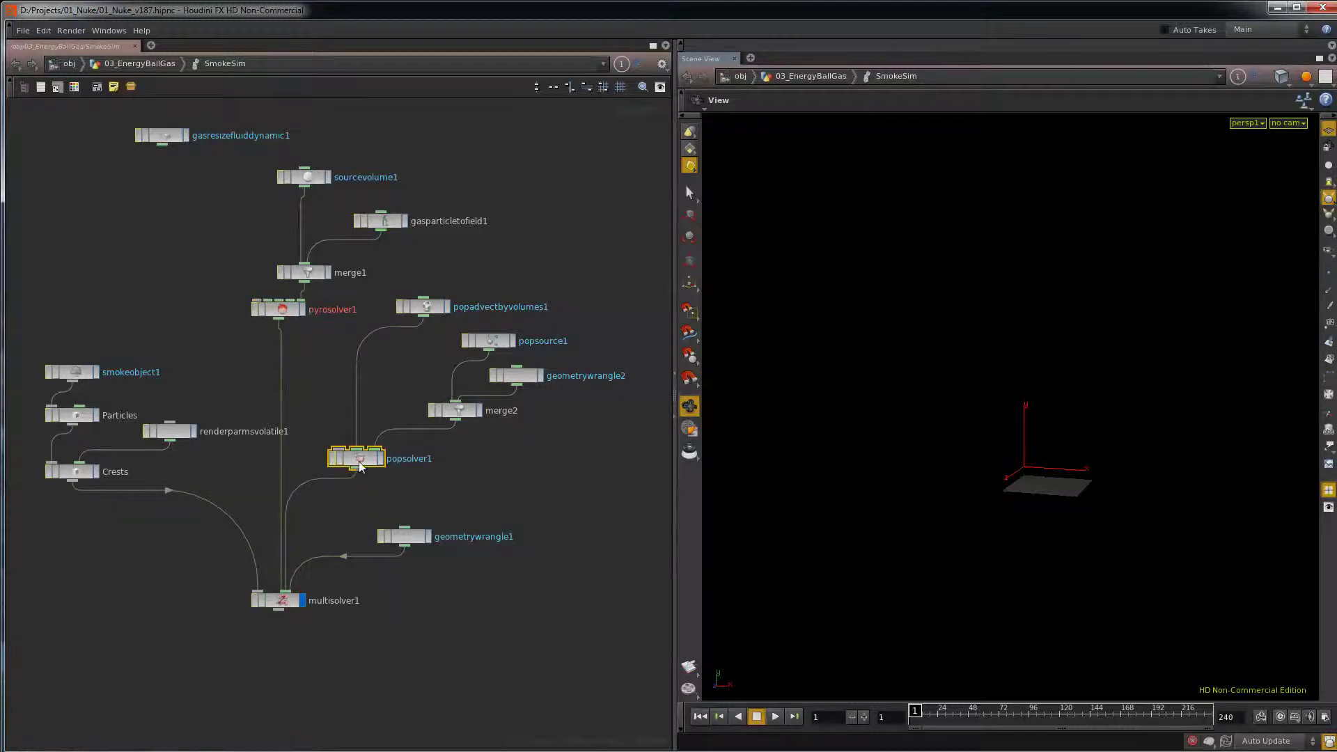
click(426, 306)
click(289, 312)
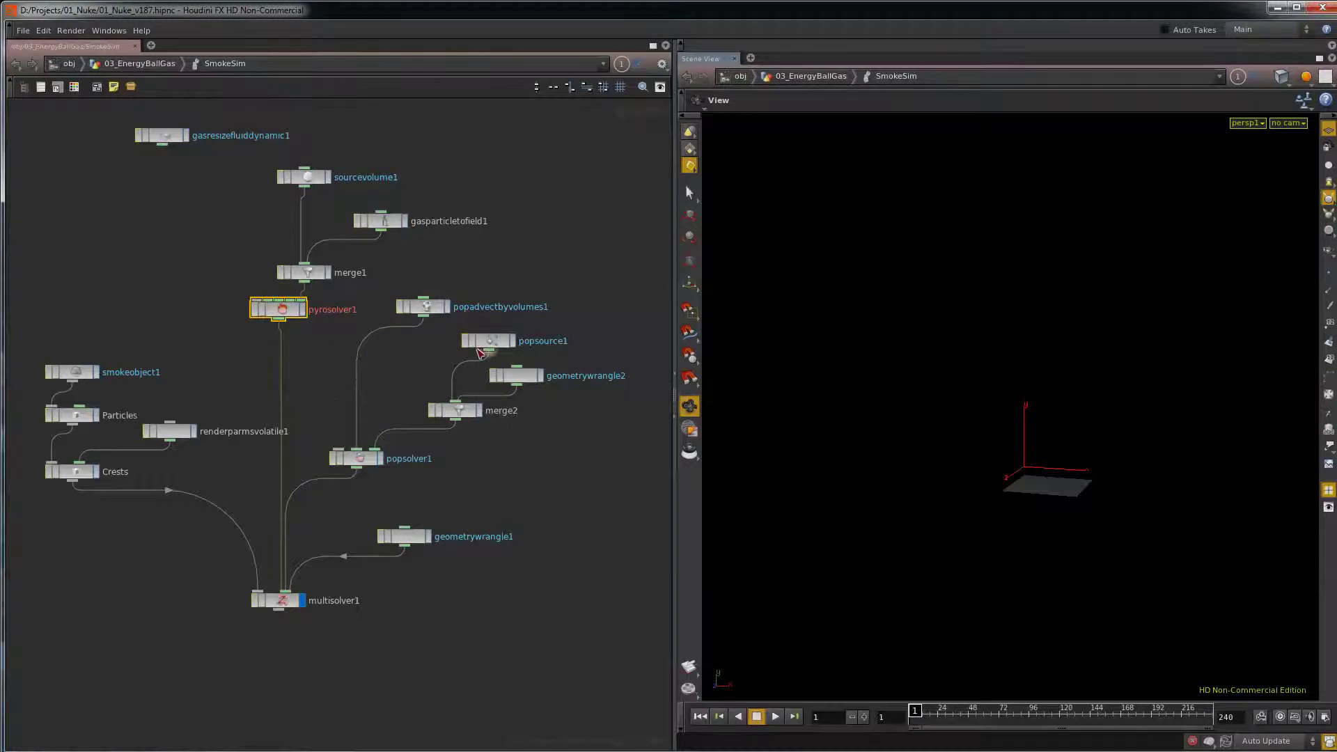
Step: Check sourcevolume1's parameters, then go up to 03_EnergyBallGas and frame its node chain
click(292, 180)
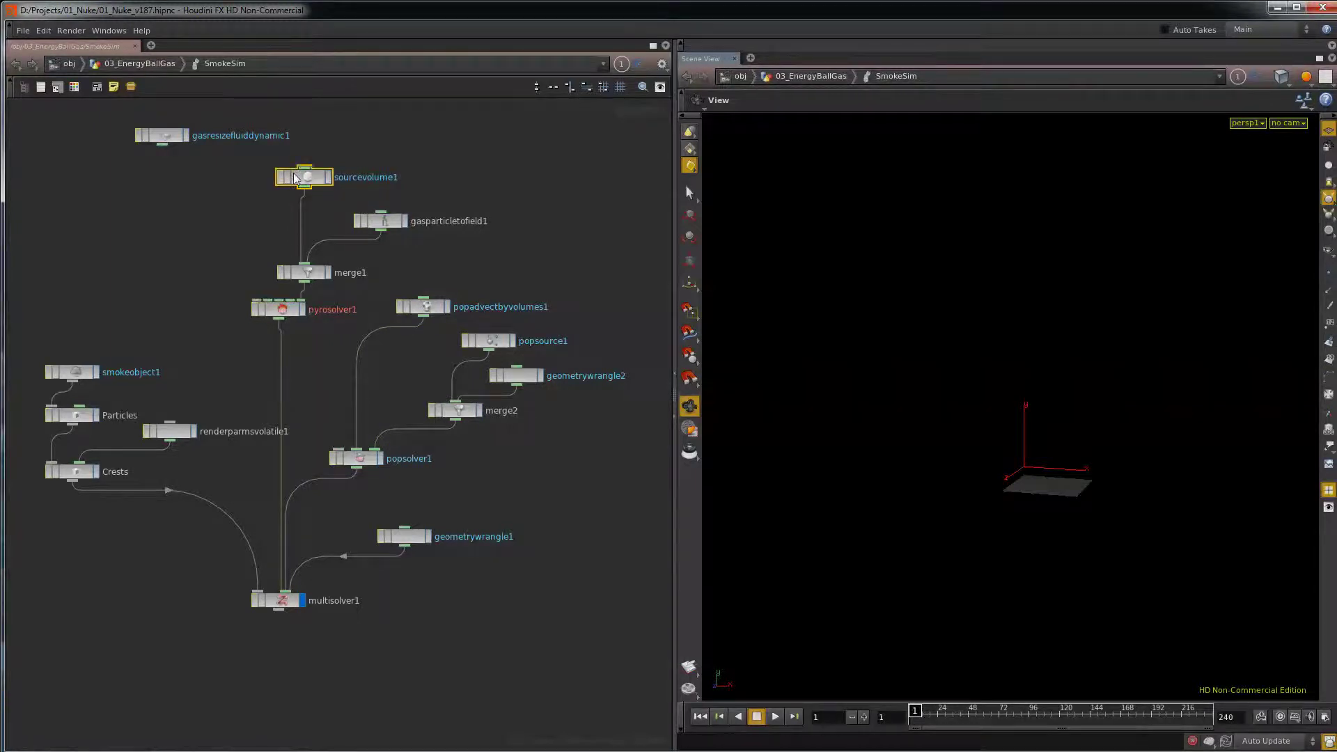
key(p)
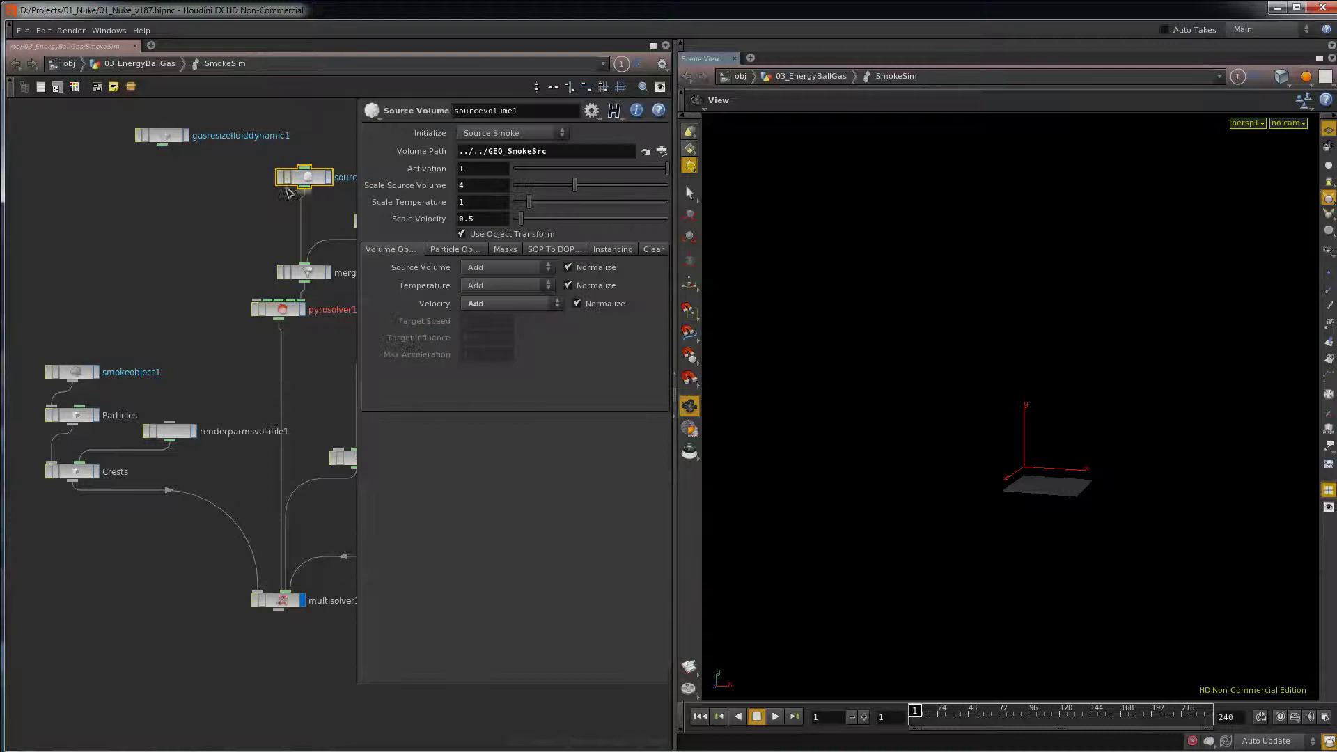
click(160, 64)
middle_drag(265, 363, 260, 552)
scroll(268, 596, down, 3)
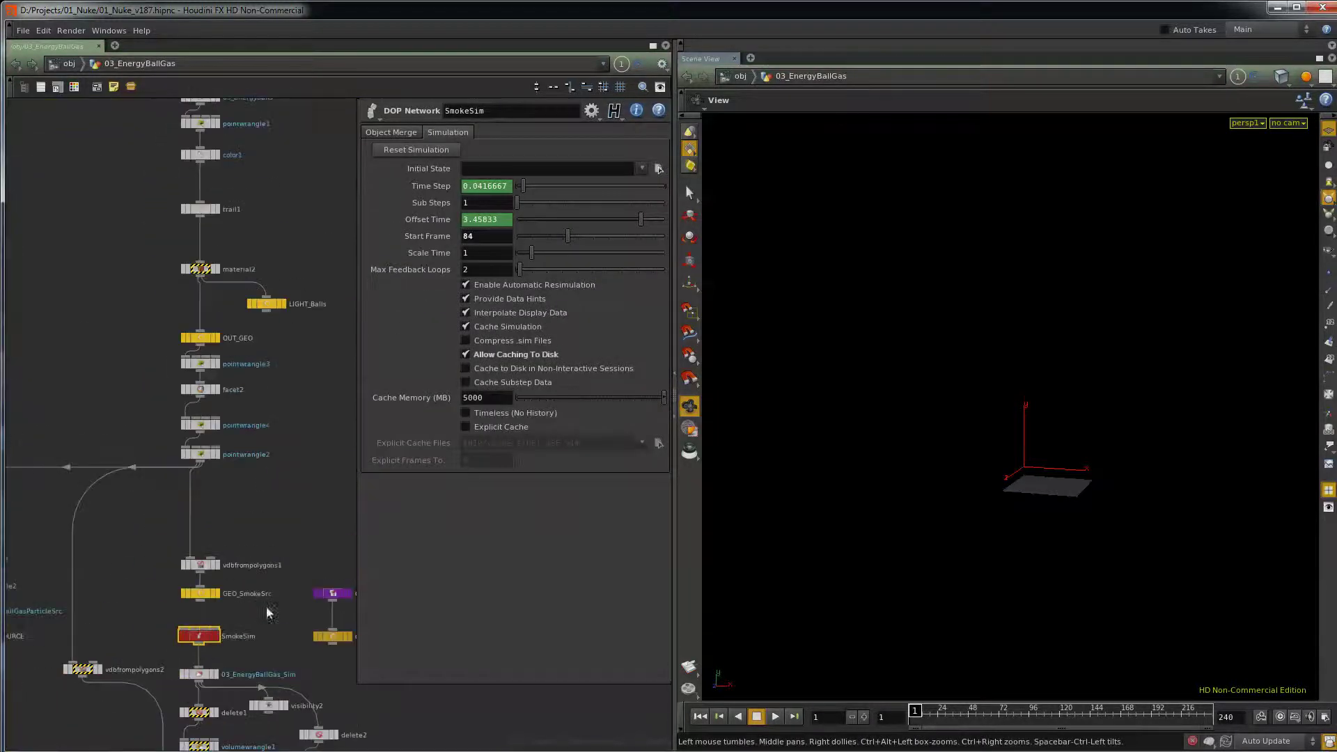
middle_drag(275, 393, 250, 543)
scroll(207, 286, up, 1)
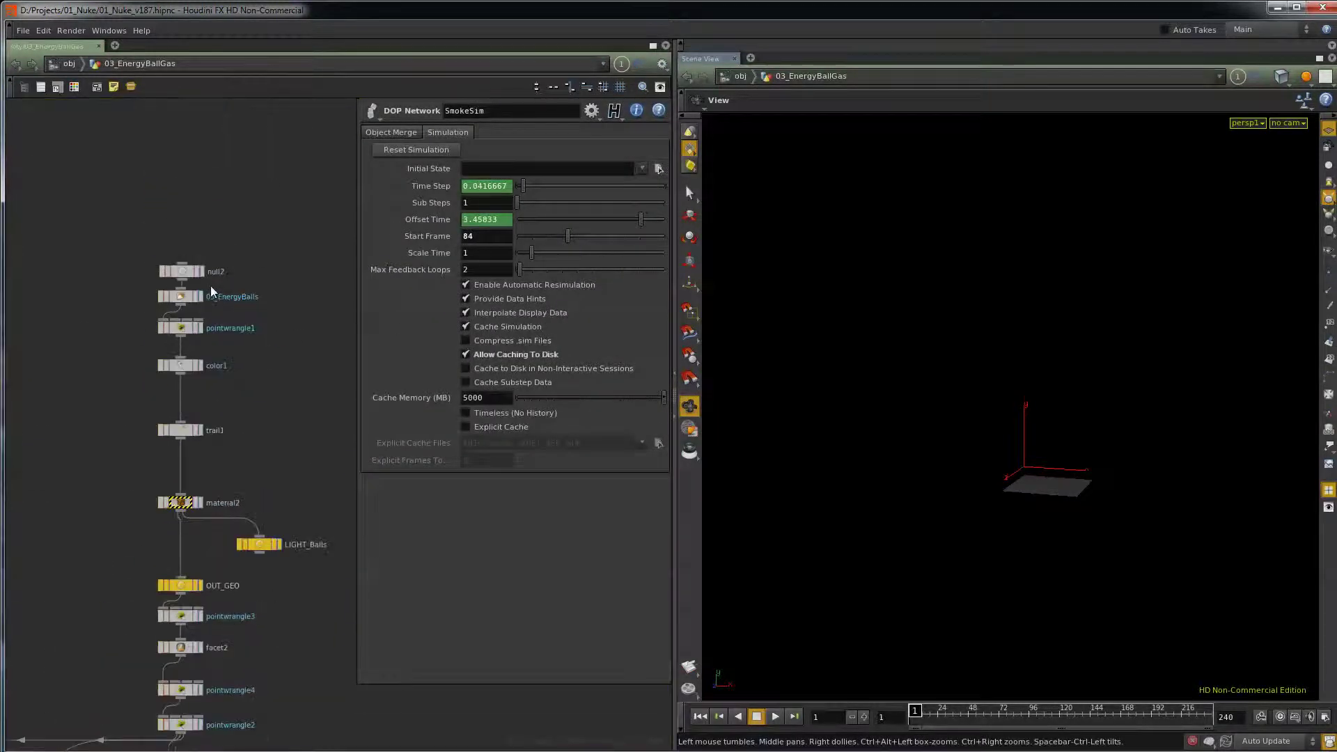
Step: Colour the 03_EnergyBalls cache node green
click(184, 298)
key(c)
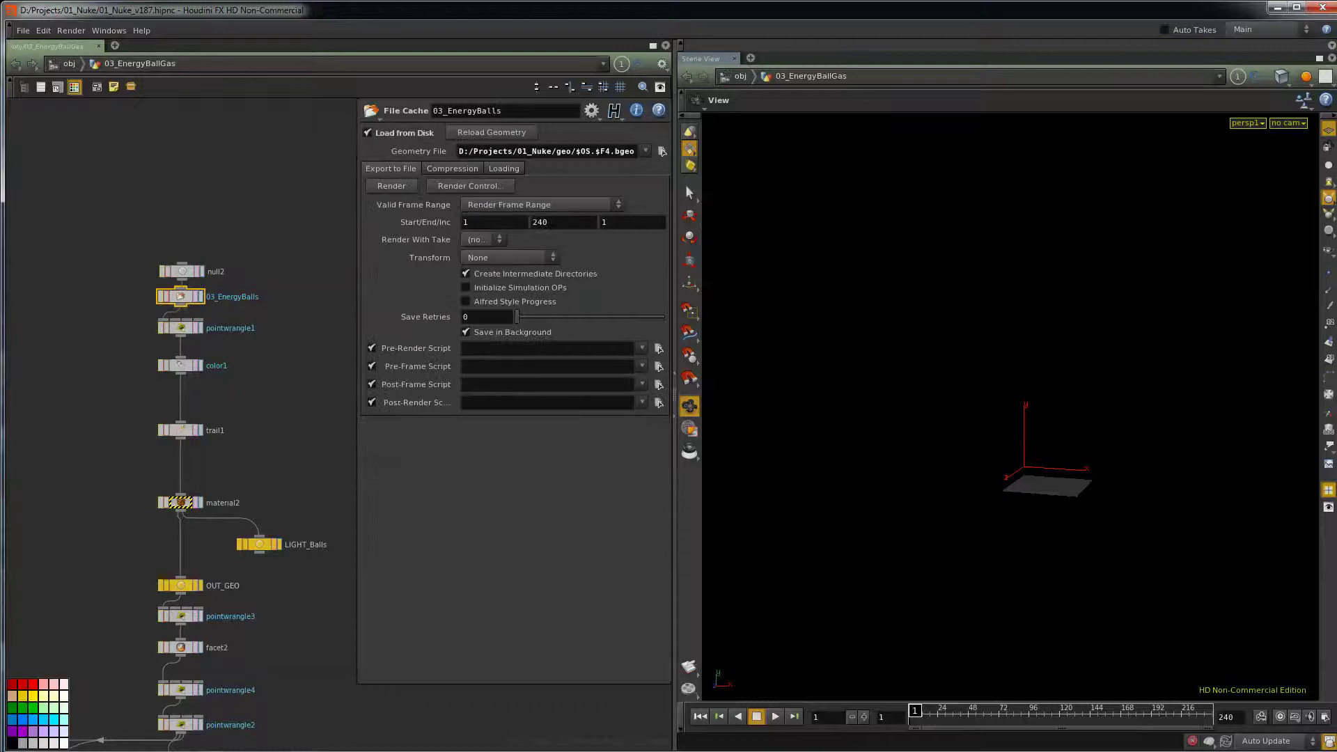
click(22, 708)
Step: Bring pointwrangle2 into view and select it to show its velocity code
middle_drag(310, 645, 299, 501)
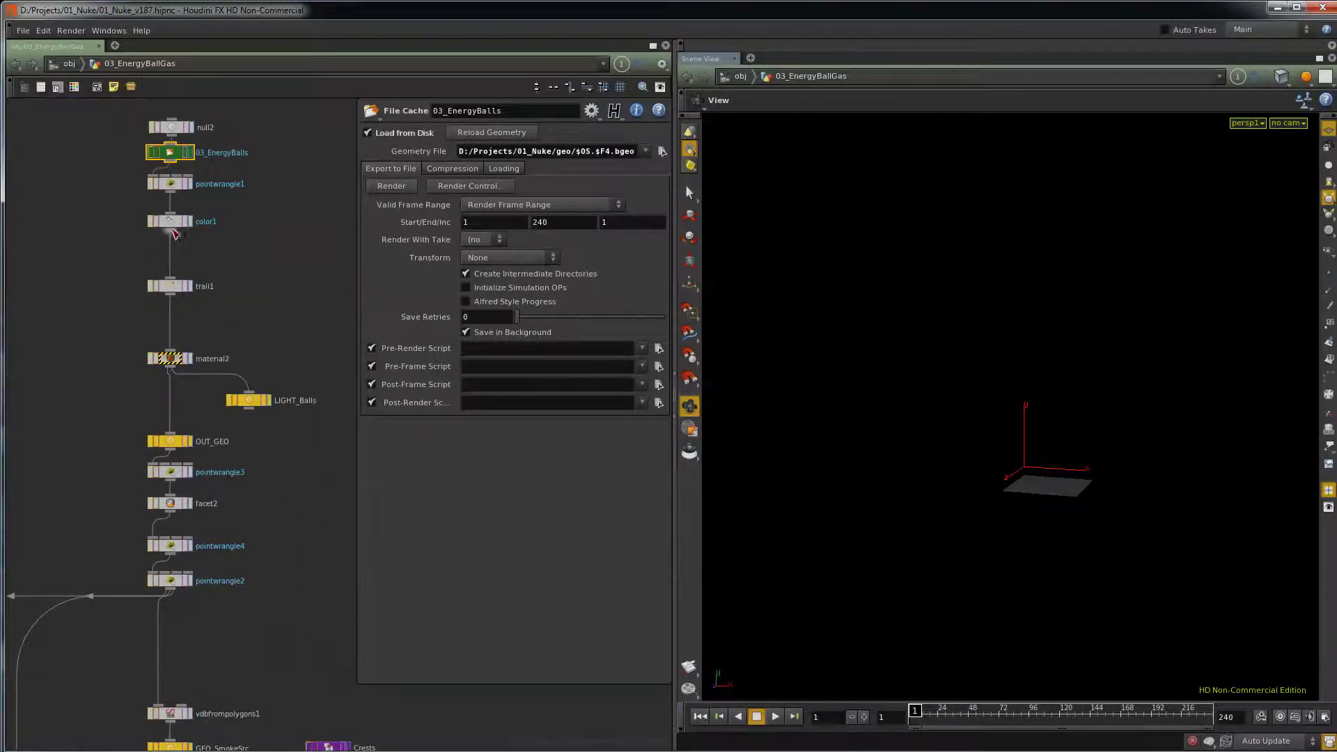
middle_drag(180, 557, 203, 252)
click(222, 248)
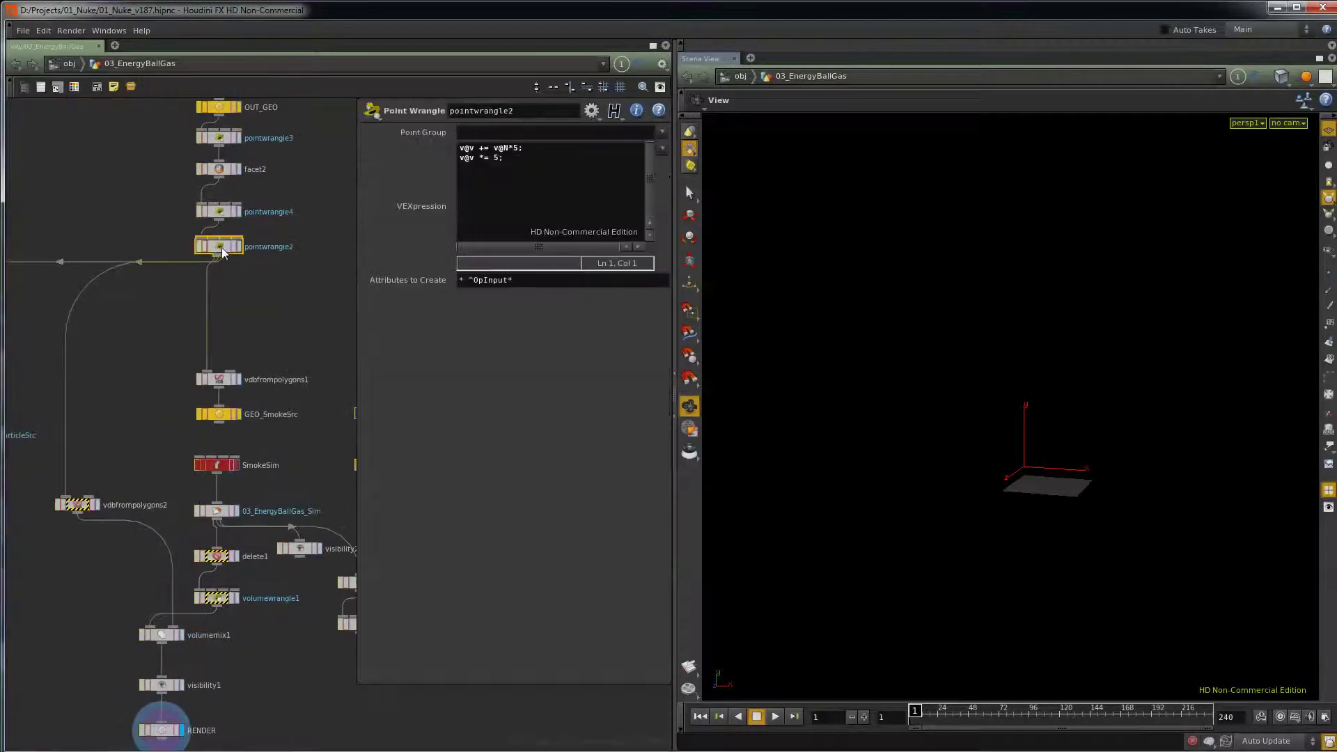
Step: Dive into the SmokeSim network and reframe the view on its solver nodes
double_click(220, 465)
middle_drag(323, 361, 219, 456)
key(p)
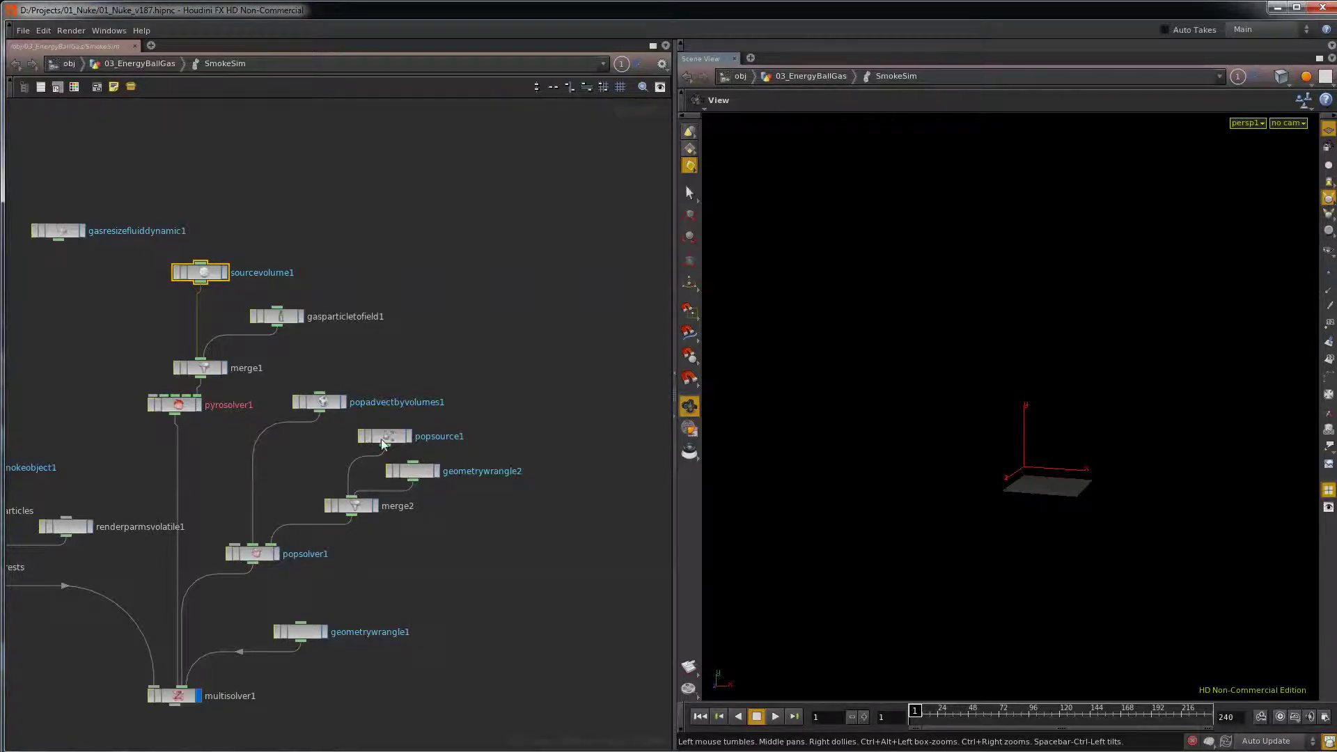
click(410, 471)
key(p)
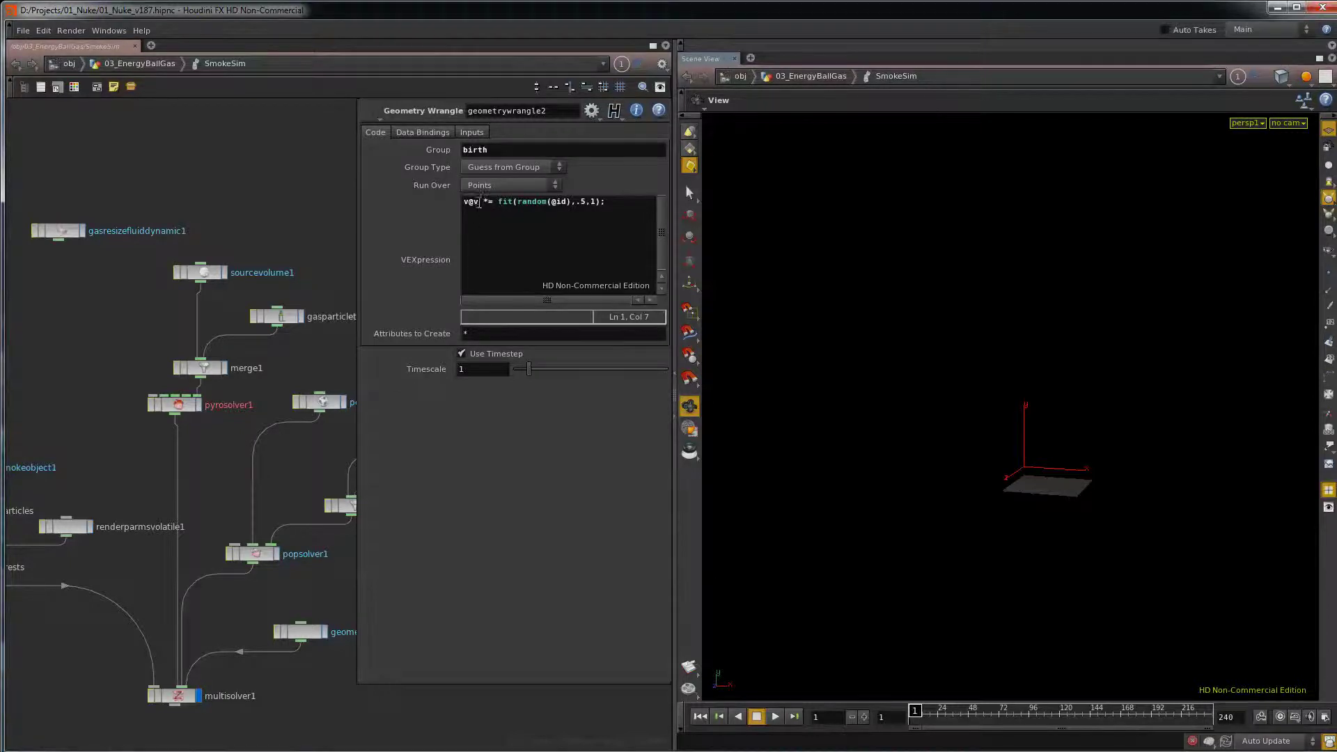
drag(480, 202, 463, 202)
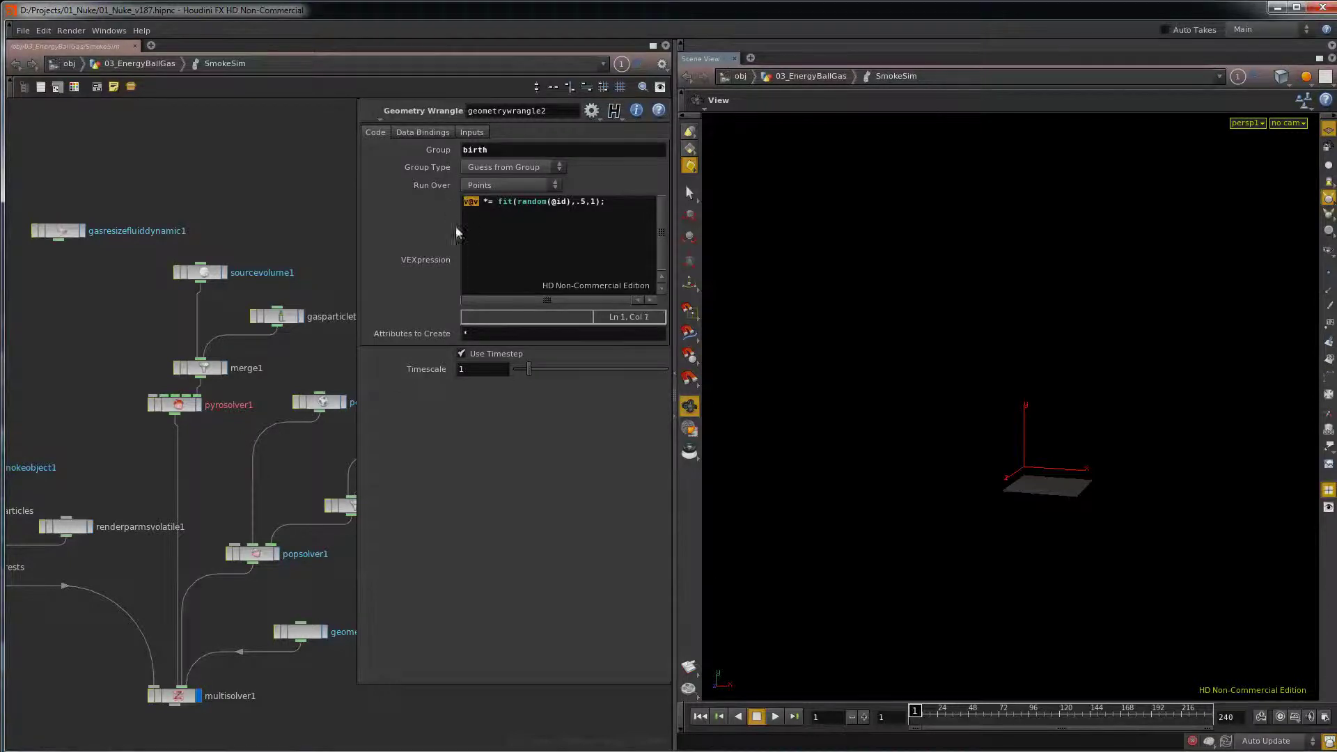
double_click(479, 149)
drag(614, 202, 449, 203)
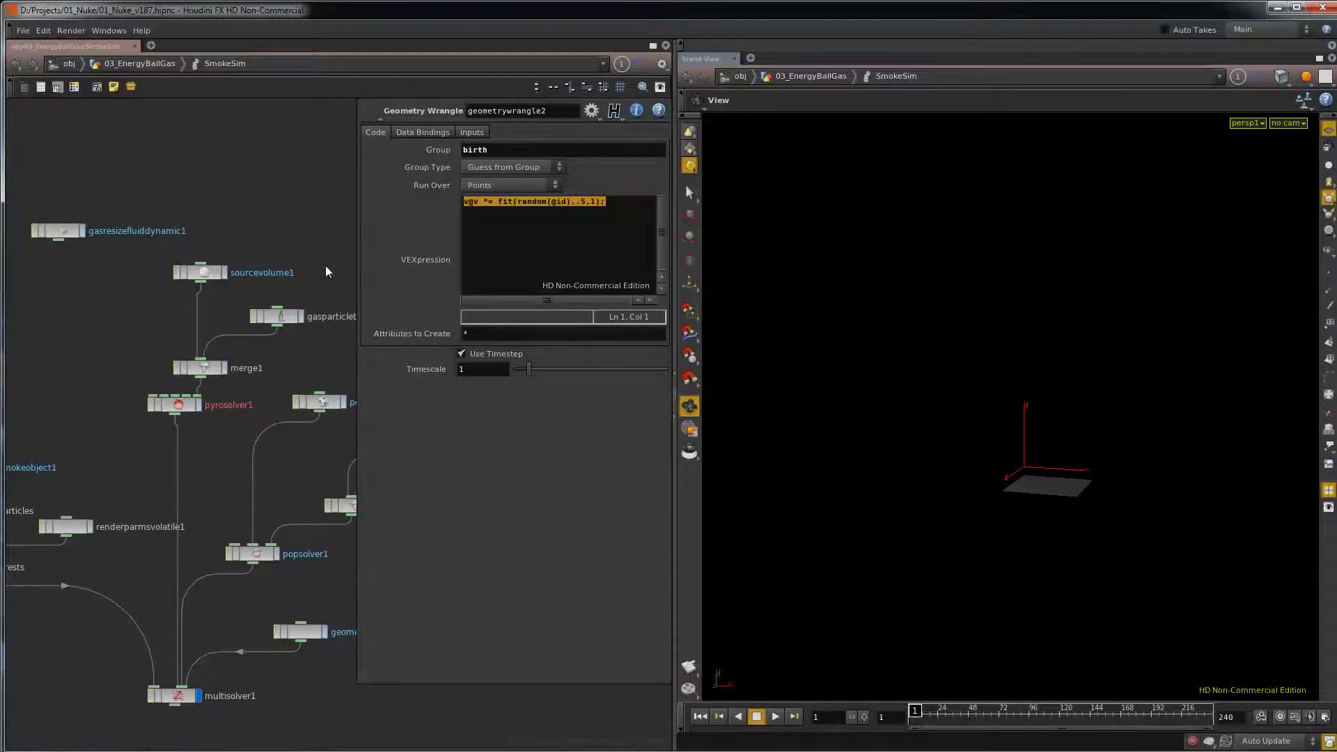
key(p)
click(388, 437)
key(p)
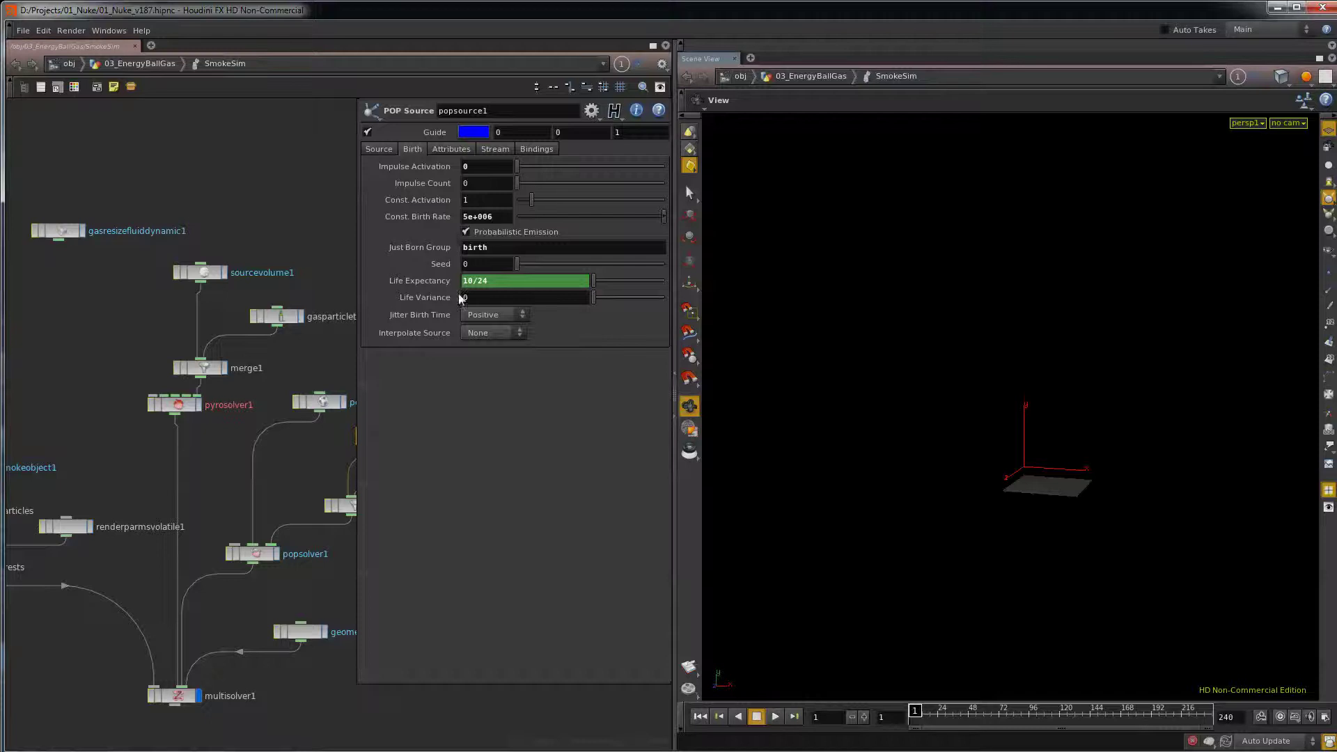
key(p)
click(301, 632)
key(p)
click(422, 133)
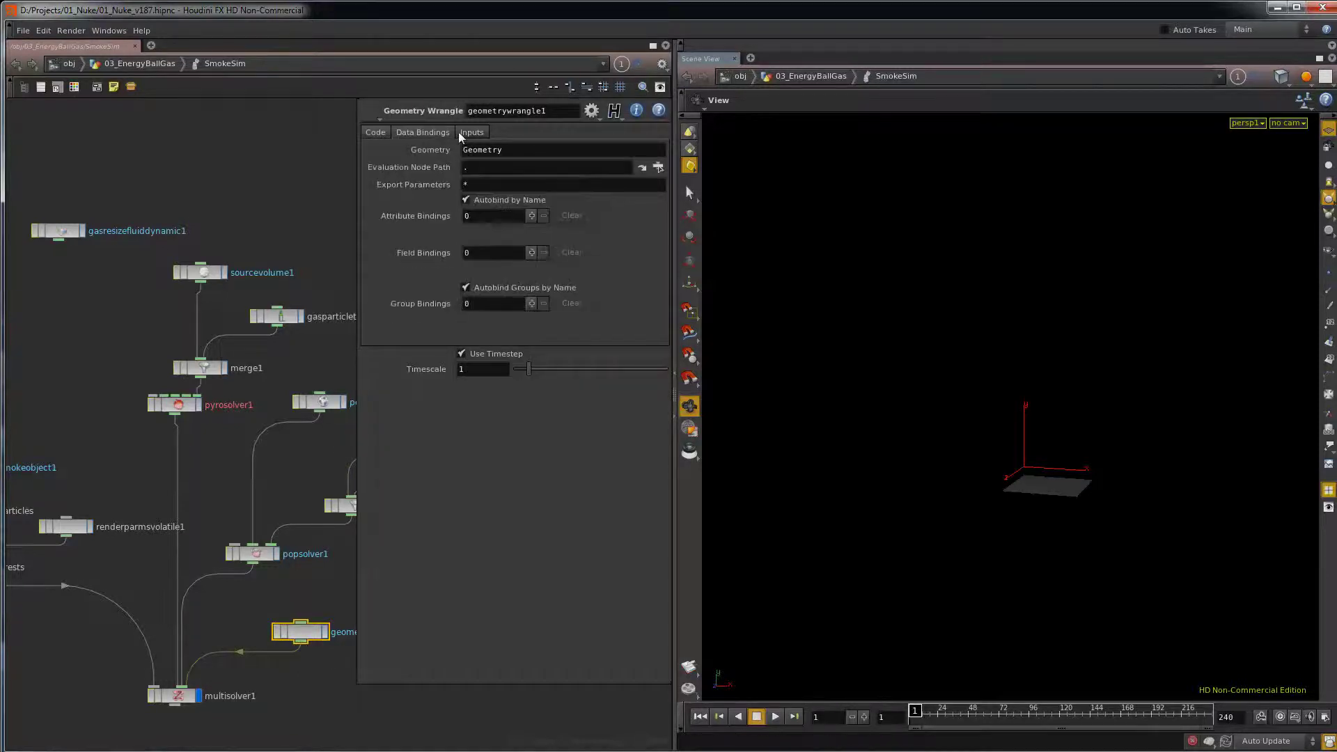
click(373, 135)
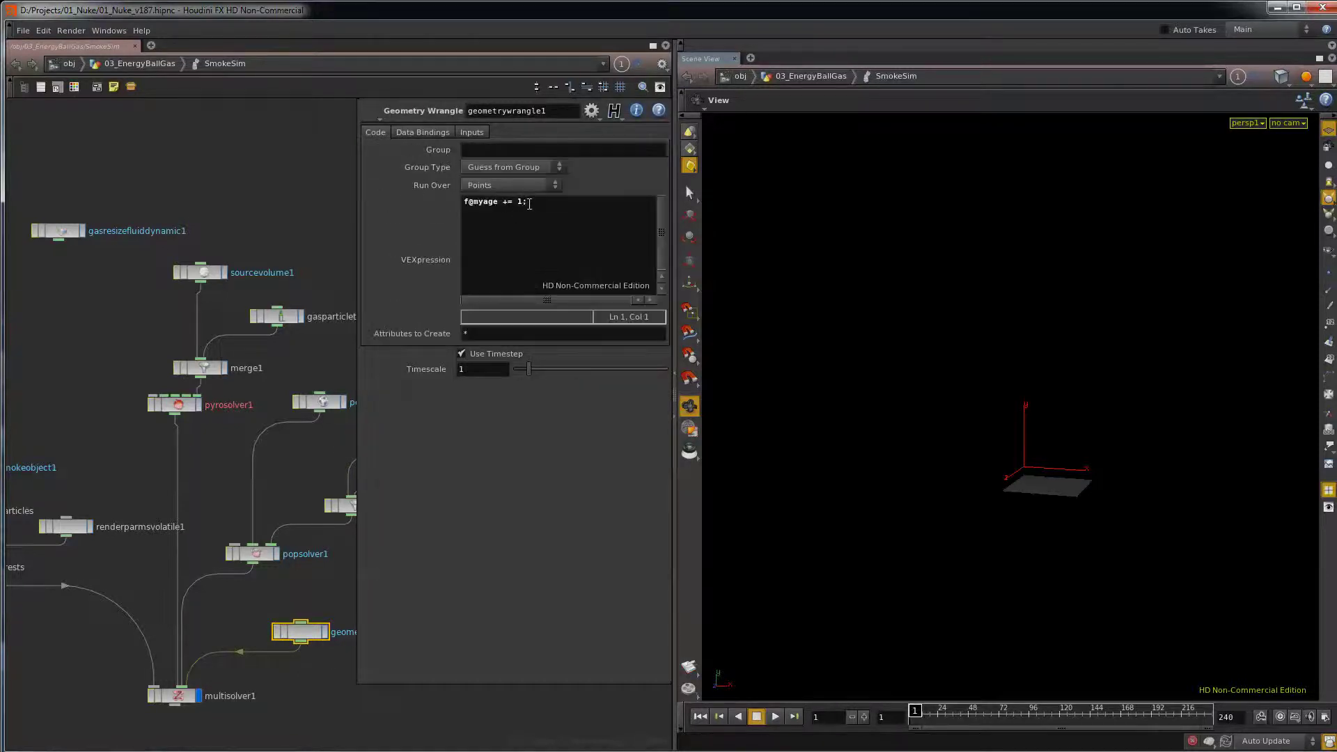
key(p)
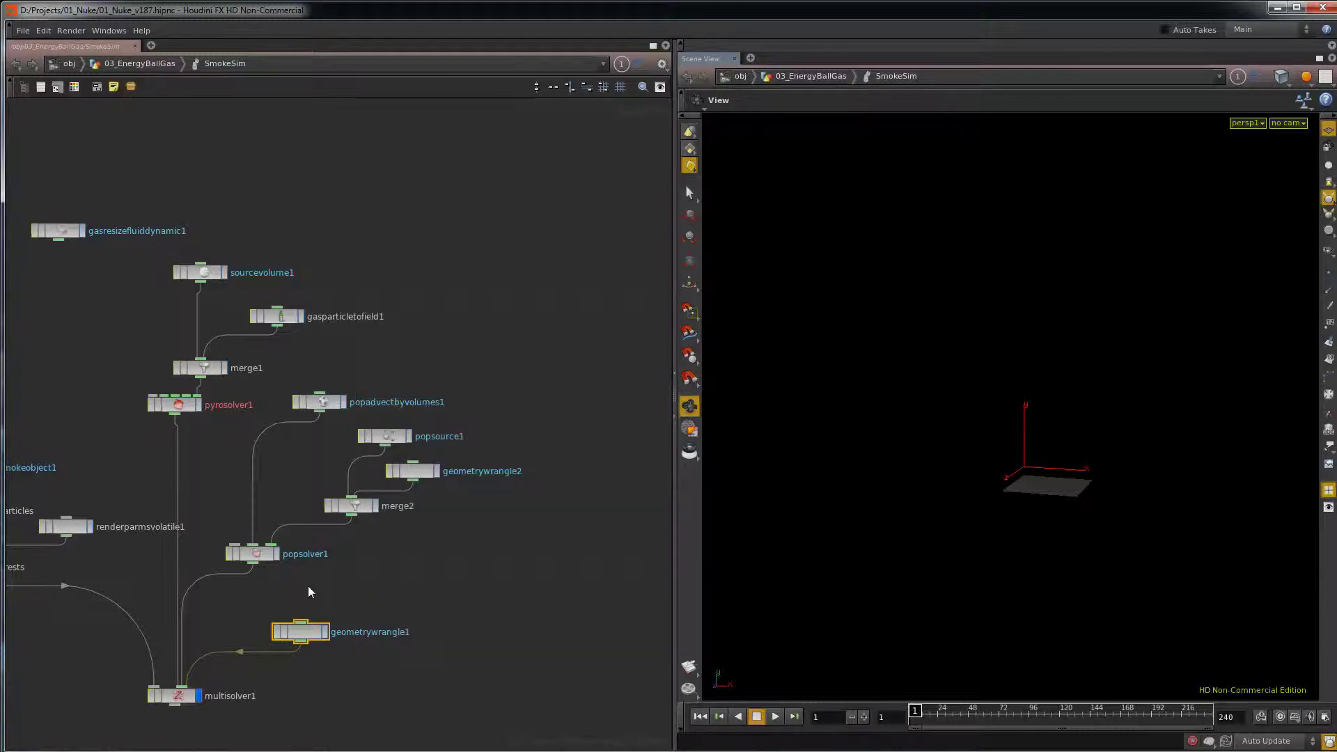
click(161, 64)
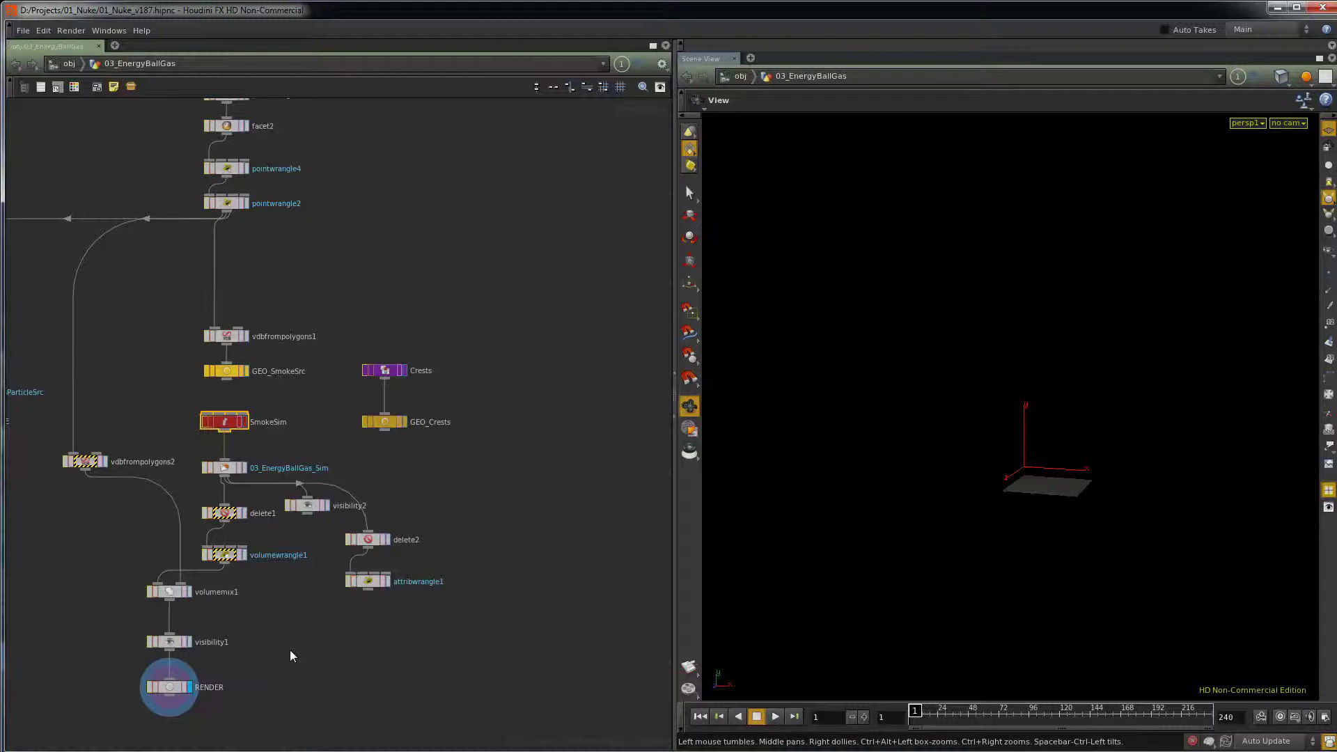
double_click(232, 424)
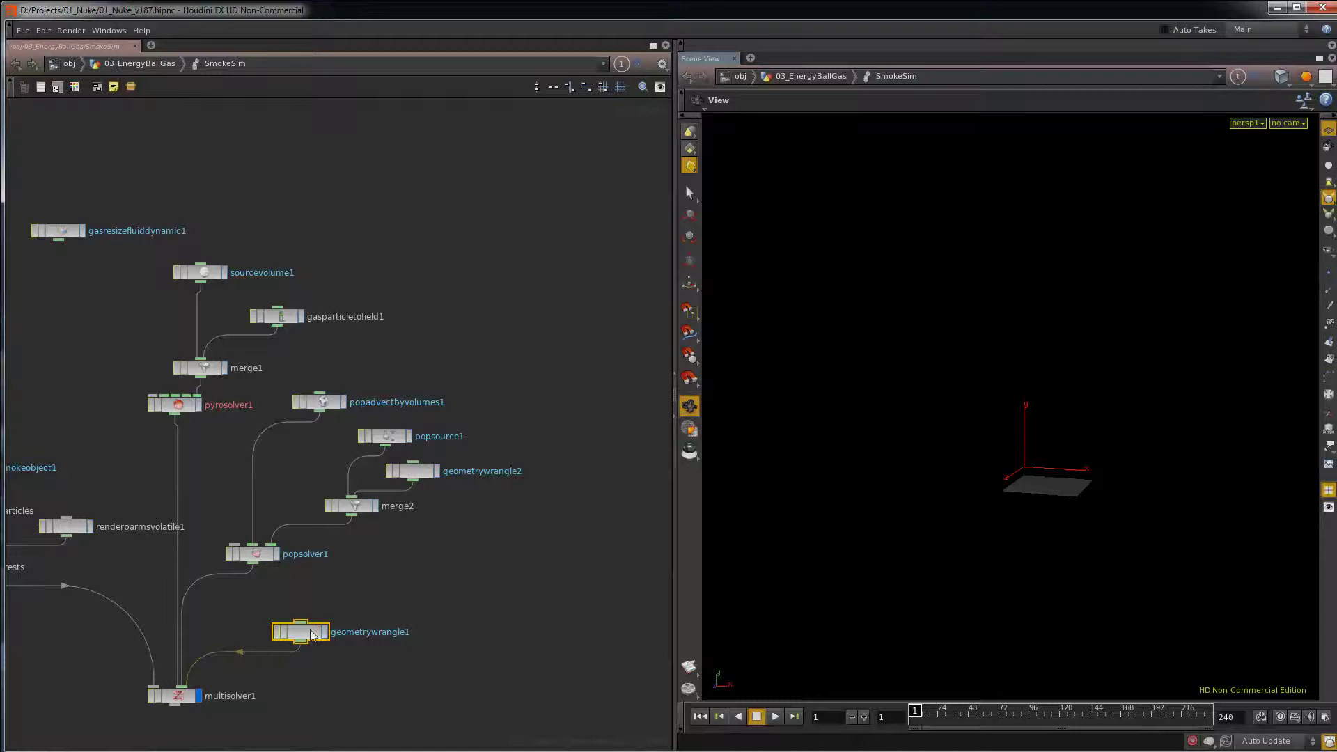
key(p)
drag(549, 203, 461, 202)
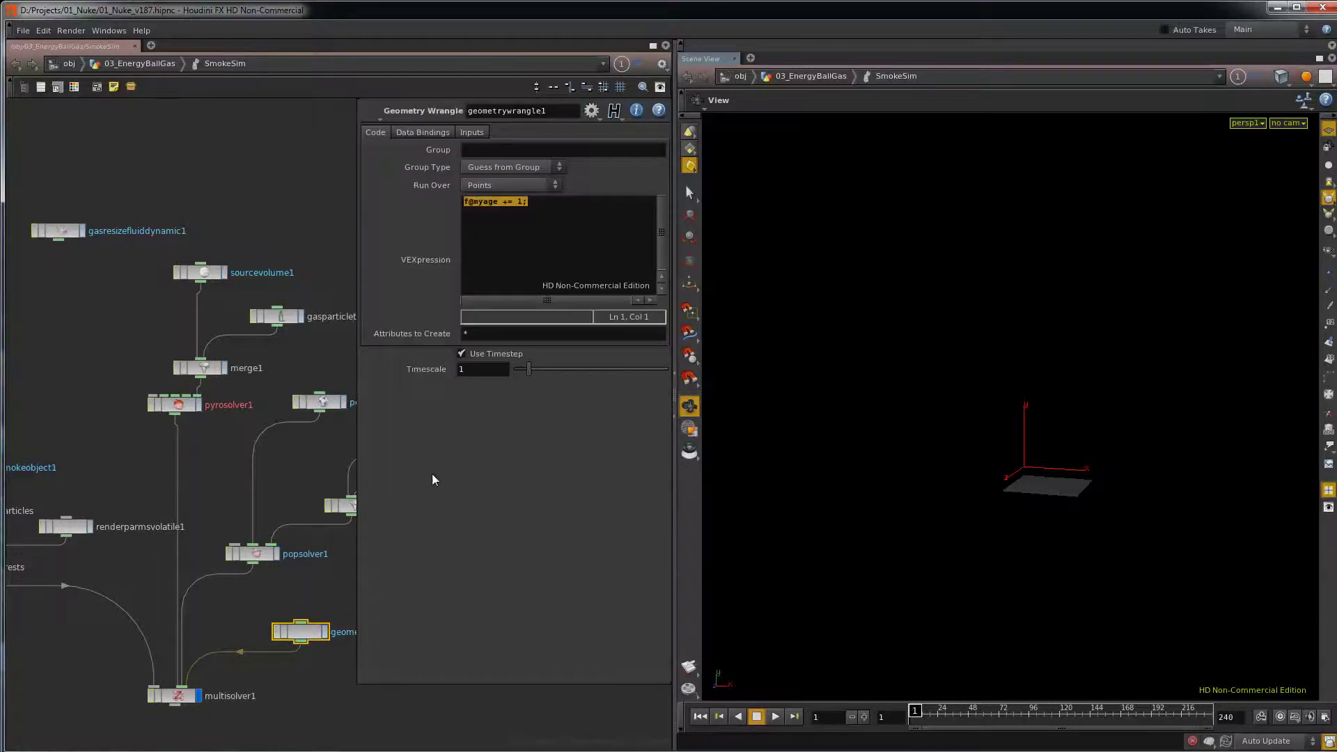
key(p)
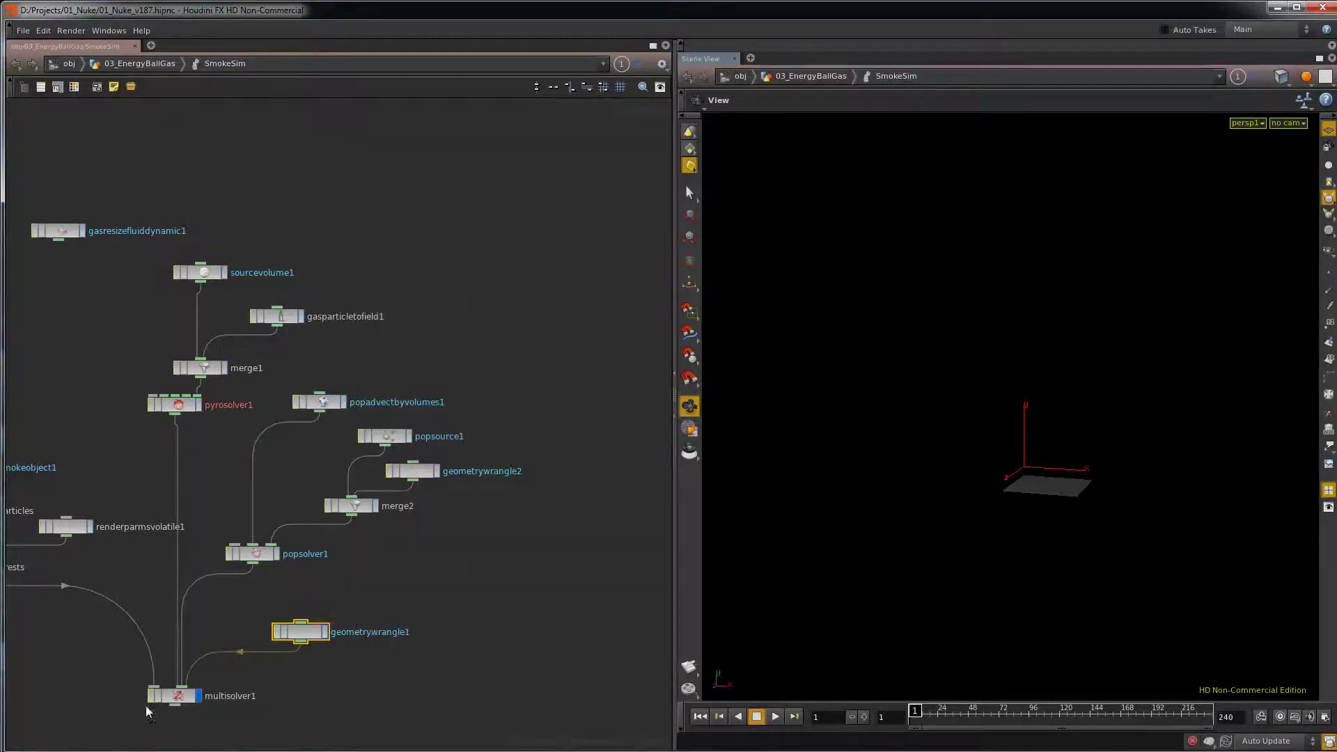
click(173, 698)
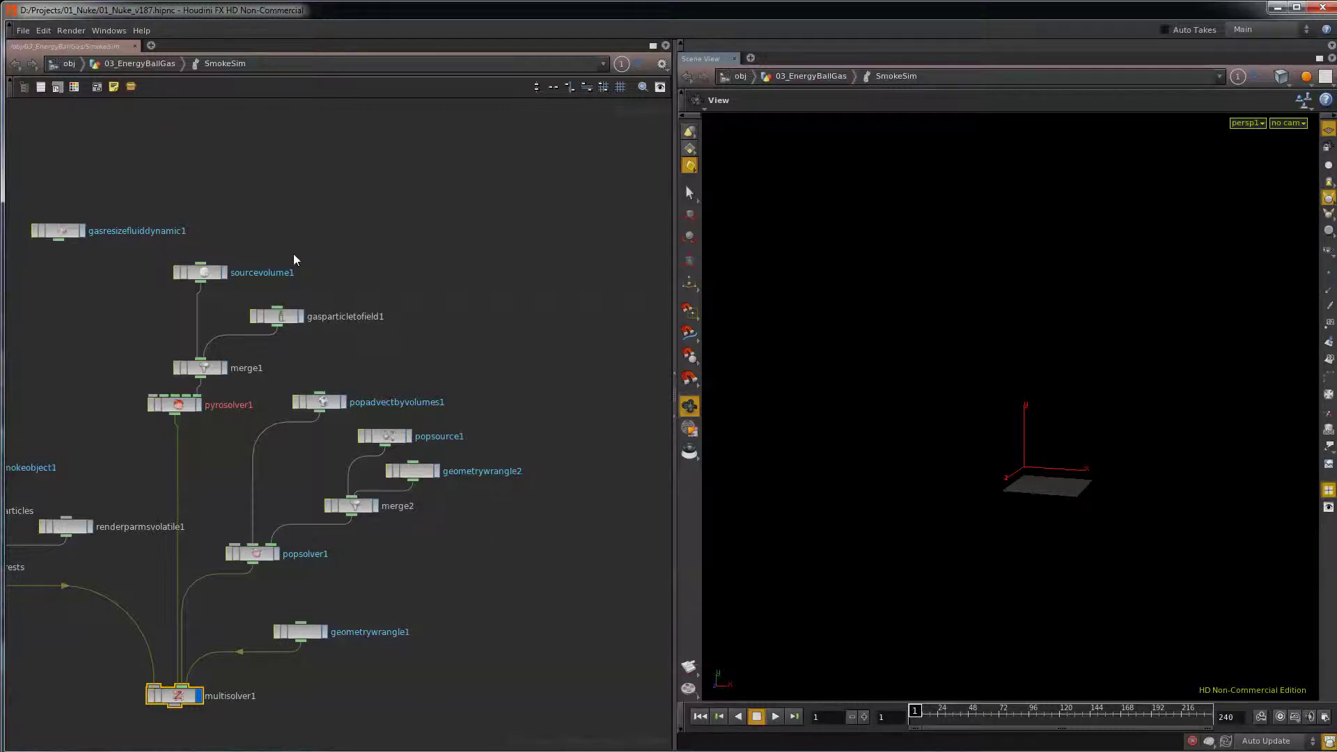
Step: Open gasparticletofield1's settings, then check the Crests node's SOP Path
click(273, 316)
key(p)
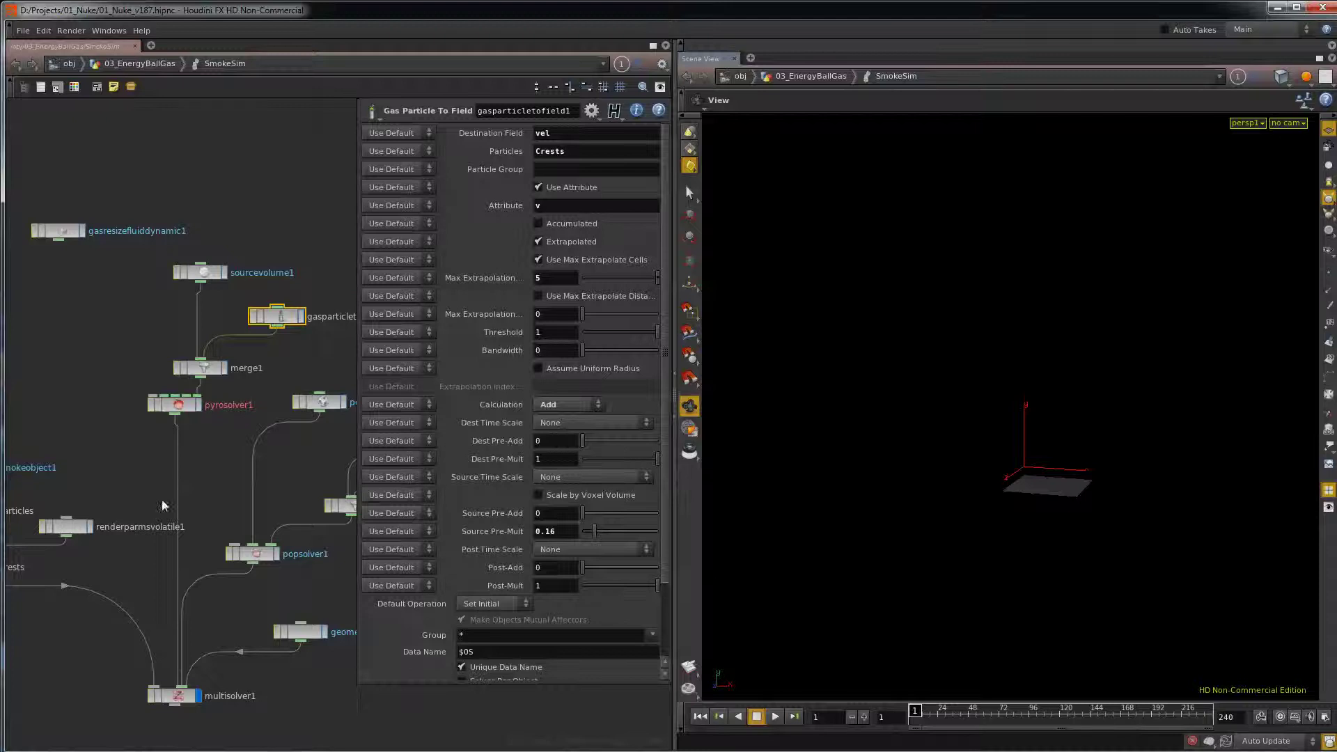
middle_drag(105, 564, 183, 551)
click(45, 555)
key(p)
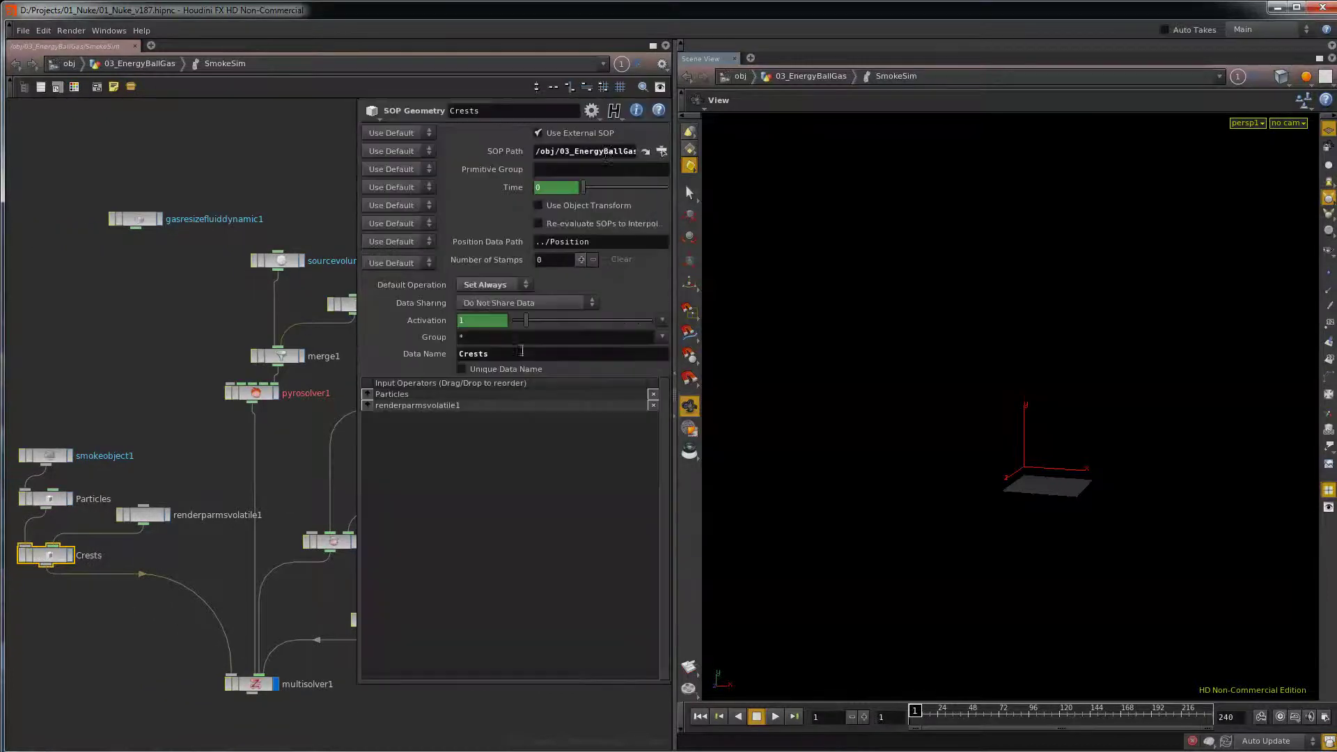
click(610, 151)
text(/GEO_Crests)
Step: Show gasparticletofield1's settings again and pan to popsource1 and merge2
middle_drag(293, 418, 237, 422)
click(299, 309)
key(p)
middle_drag(329, 254, 254, 257)
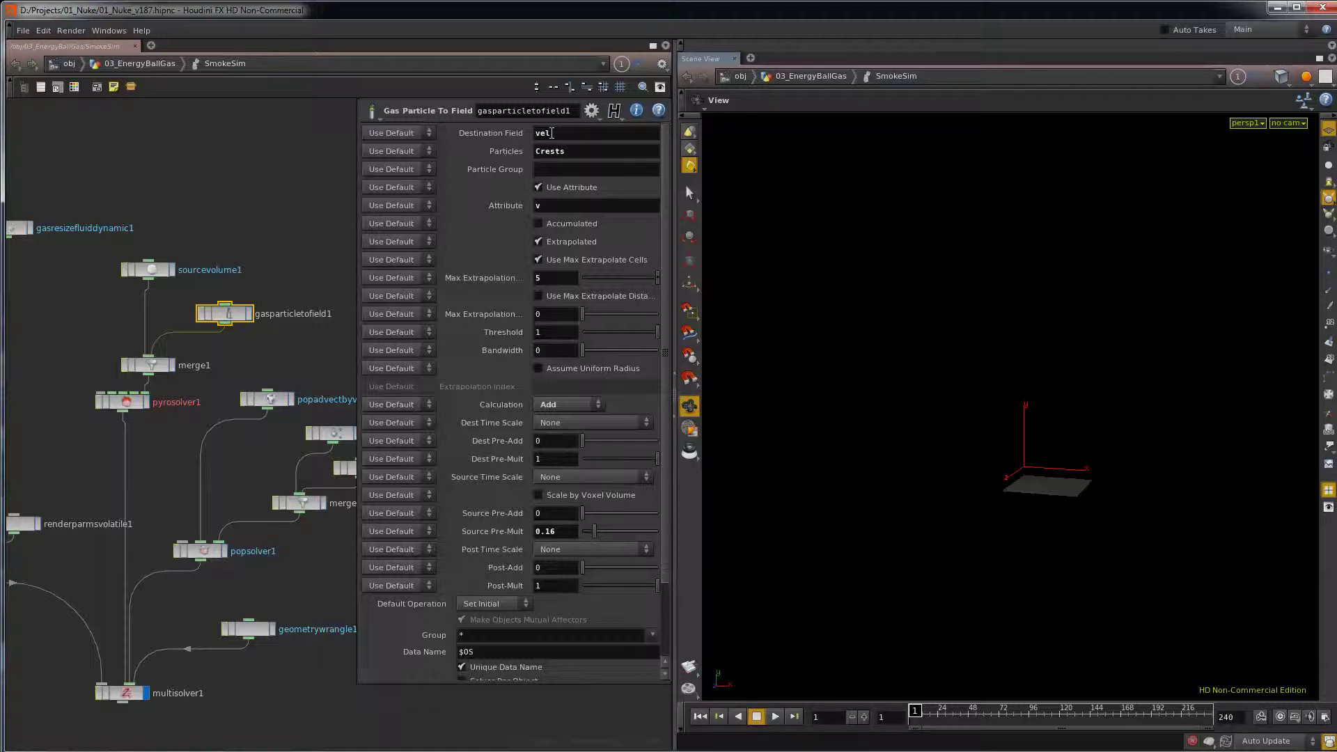
middle_drag(269, 358, 188, 321)
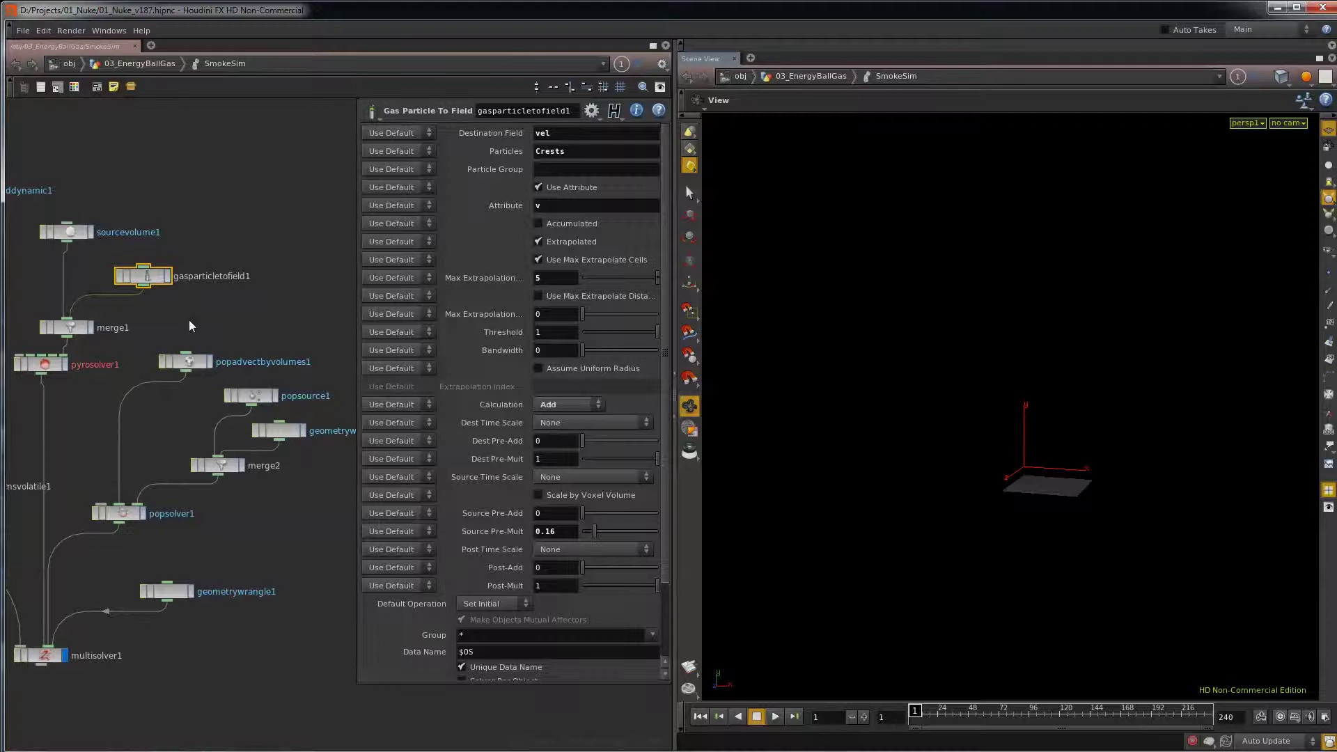
click(252, 394)
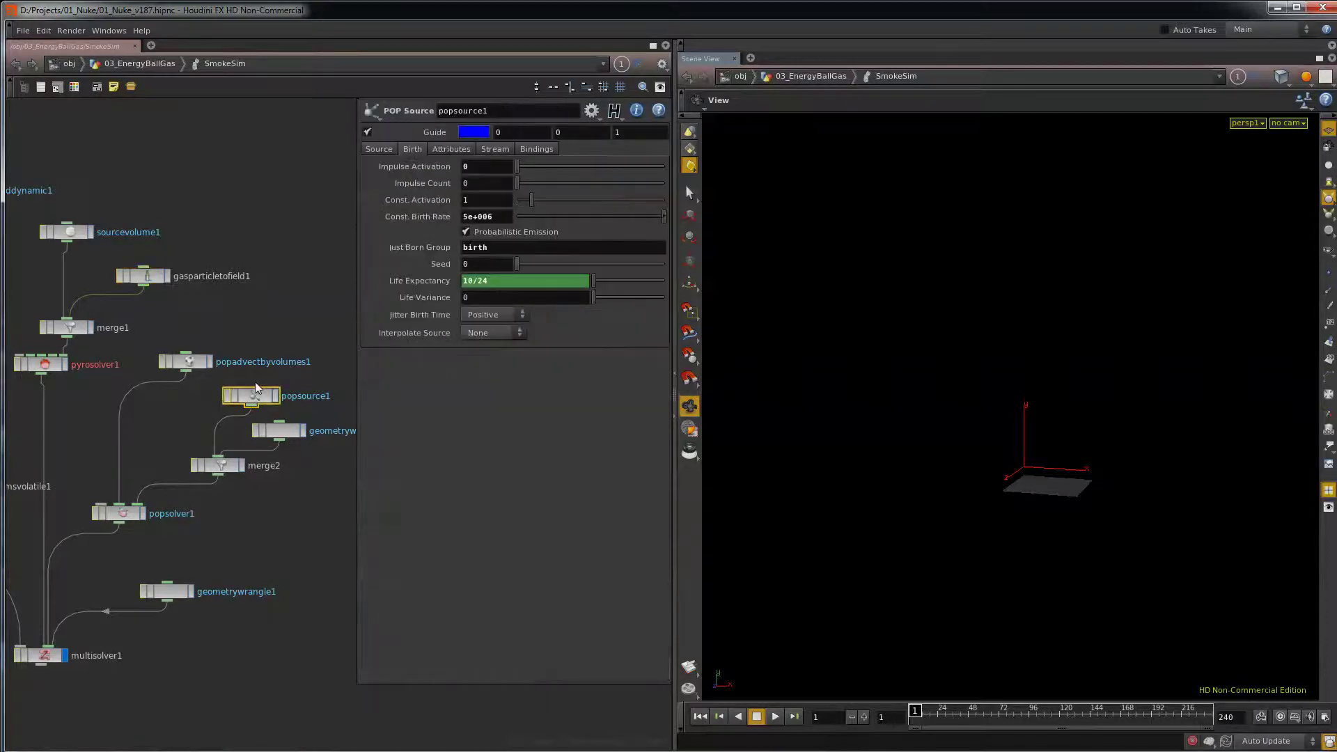
click(77, 231)
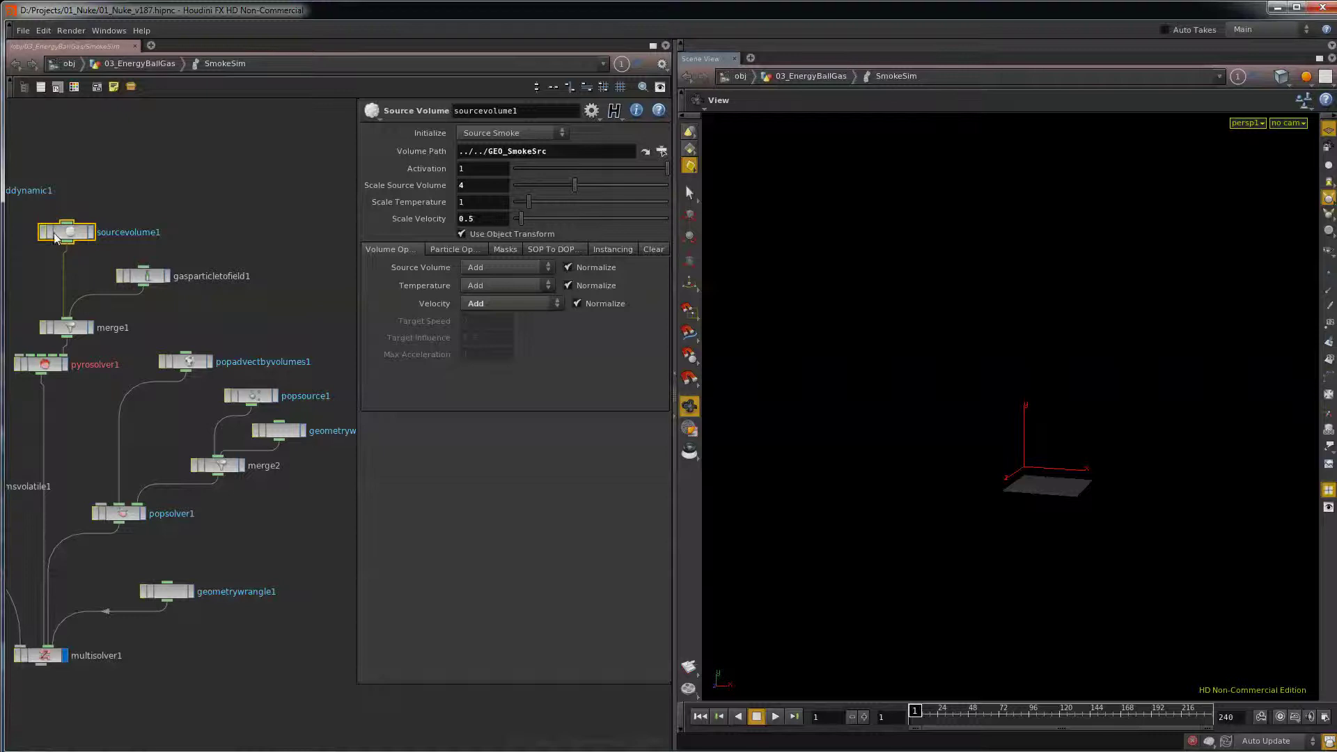
middle_drag(57, 237, 278, 264)
scroll(291, 271, down, 2)
click(290, 266)
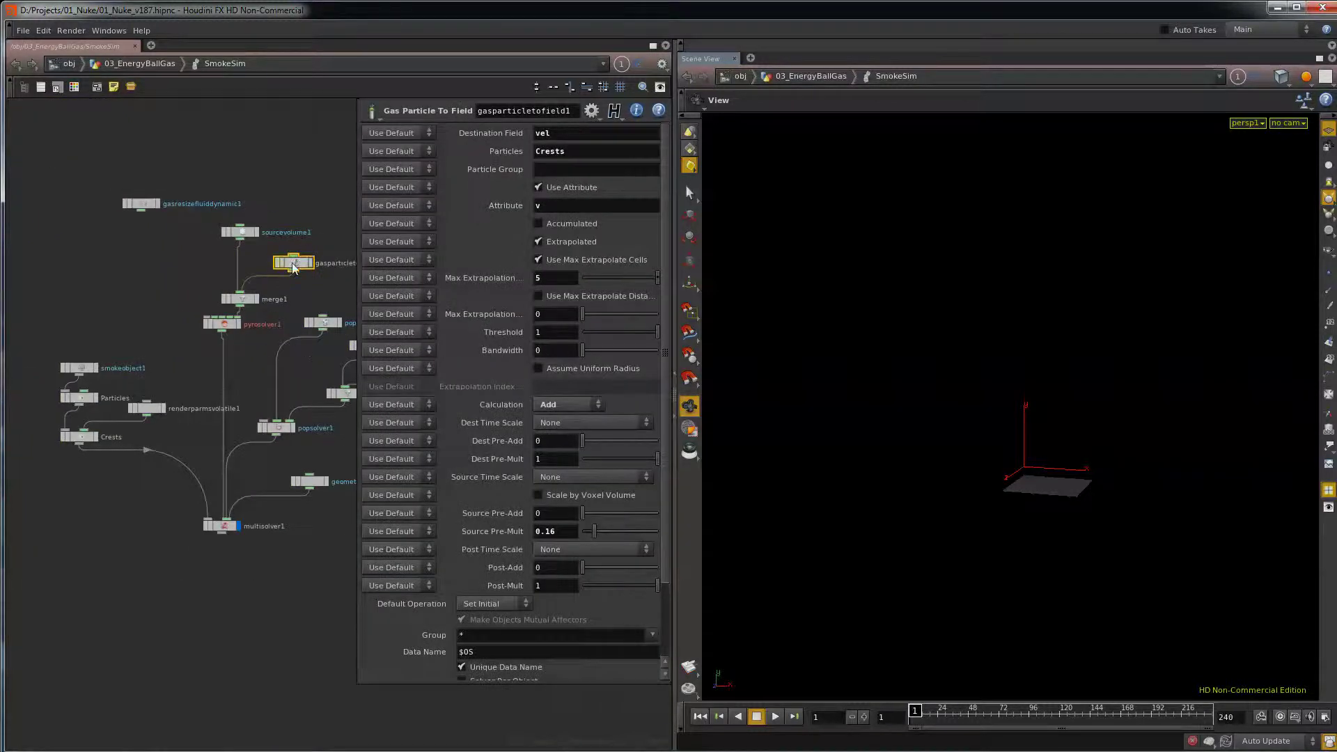
Step: Display the cached 03_EnergyBallGas_Sim output and scrub the timeline to frame 117
click(148, 63)
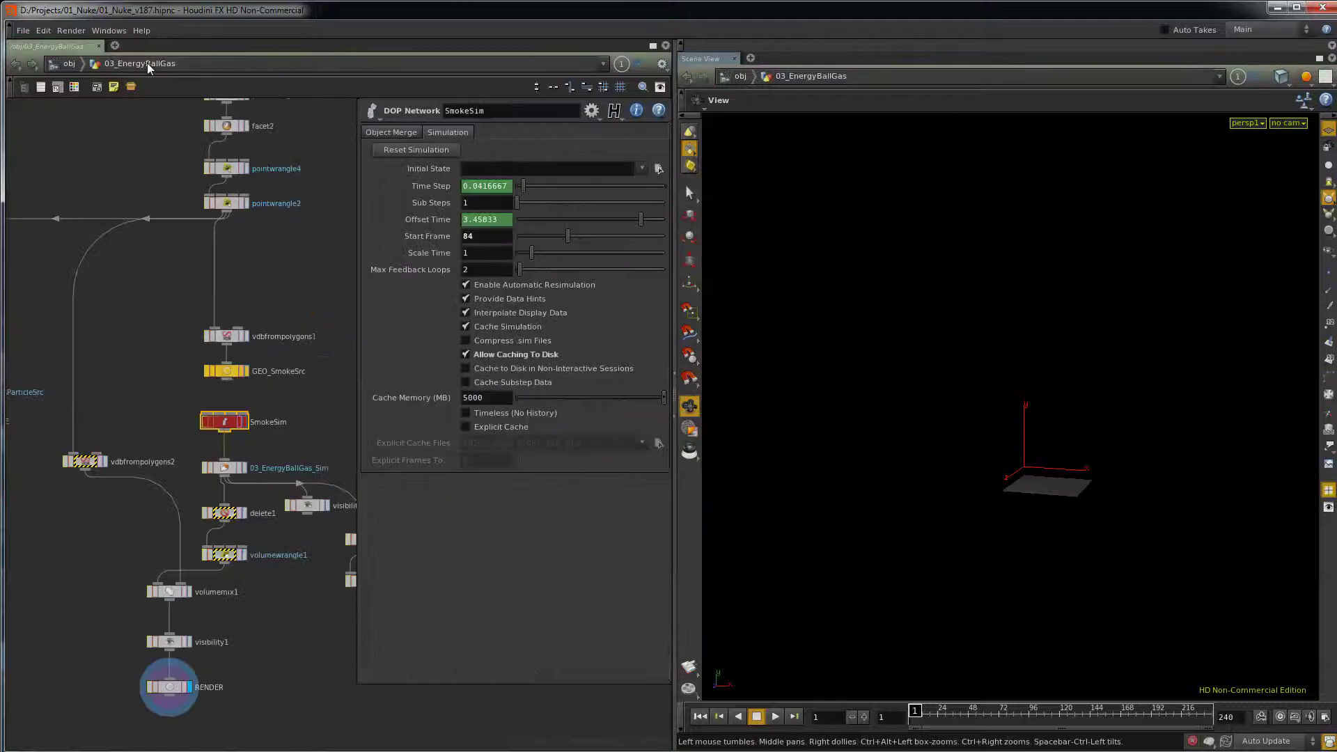
click(244, 468)
click(224, 467)
drag(997, 711, 1055, 713)
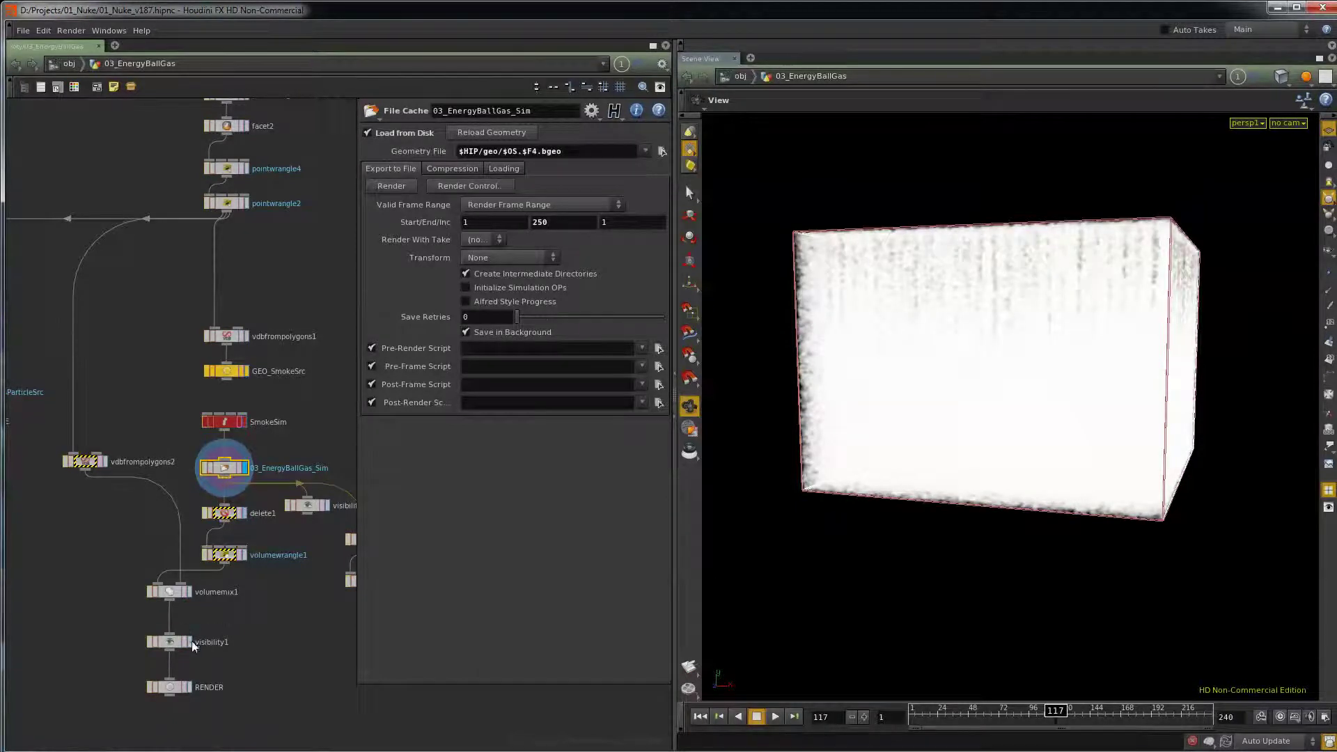
middle_drag(237, 615, 182, 624)
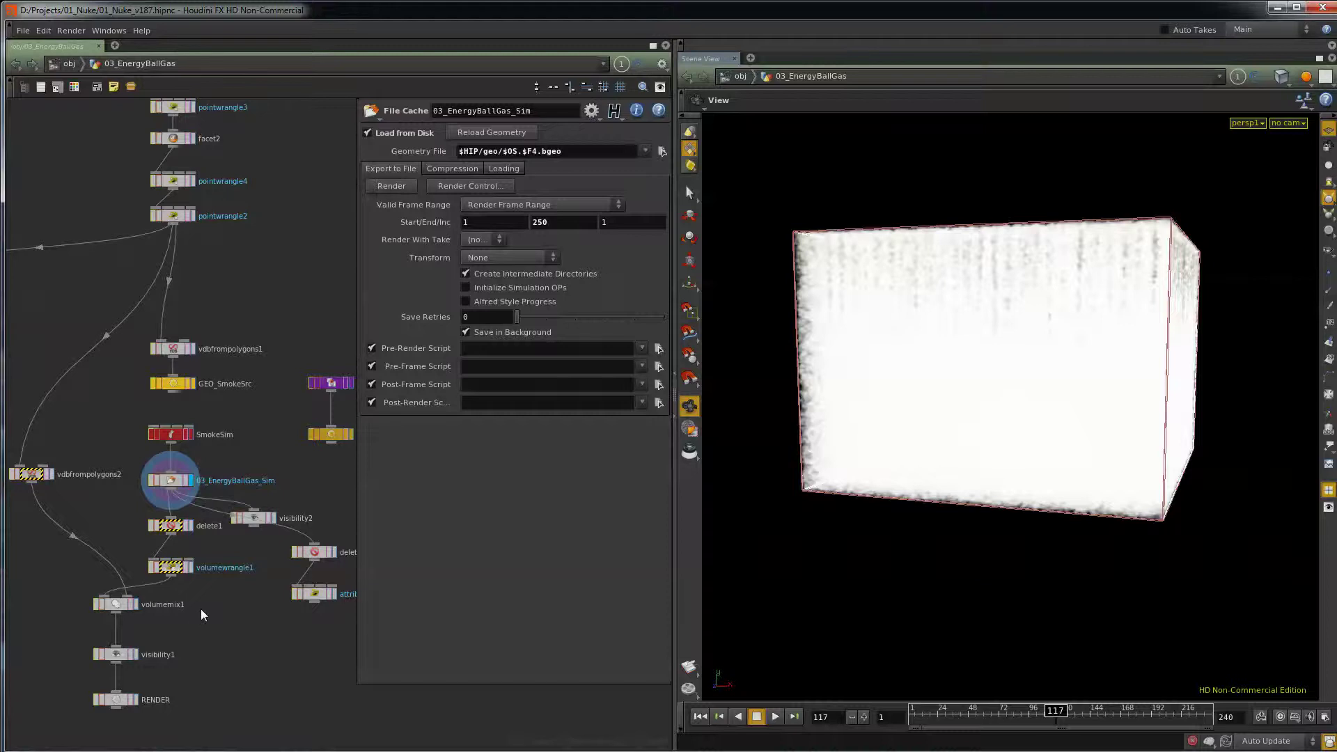
Step: Display visibility2 and orbit in close to the density smoke
click(273, 518)
click(261, 520)
drag(926, 418, 1002, 592)
drag(919, 546, 870, 531)
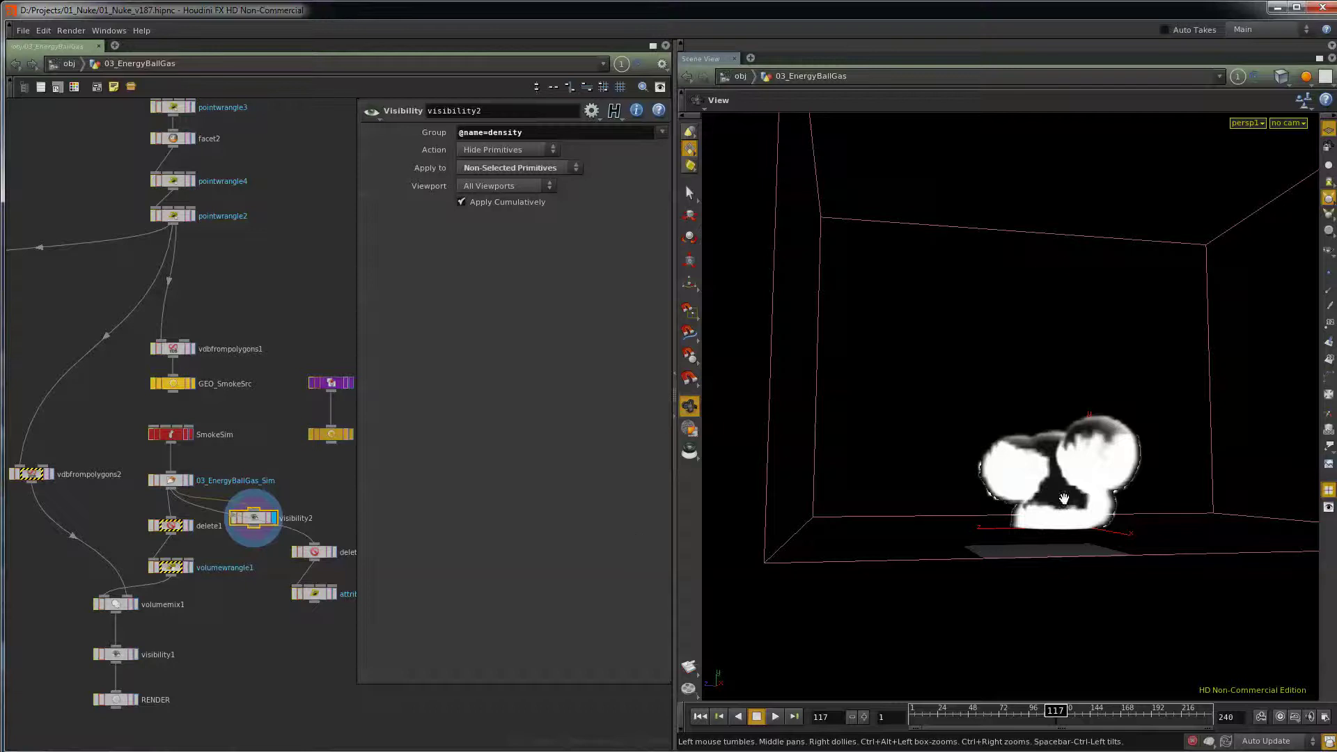
Step: Dive into 03_EnergyBallGasParticles from /obj and display its 03_EnergyBallGas_Sim cache
click(69, 63)
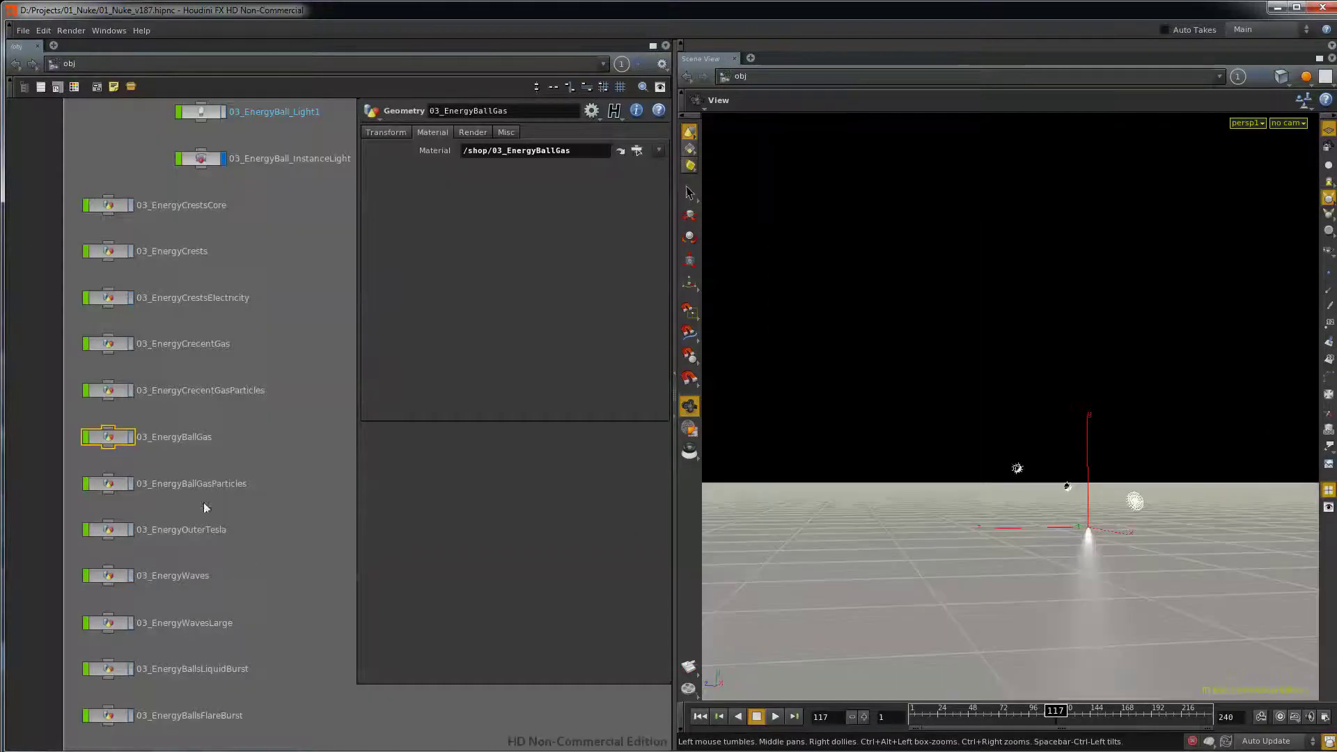
click(118, 485)
double_click(118, 485)
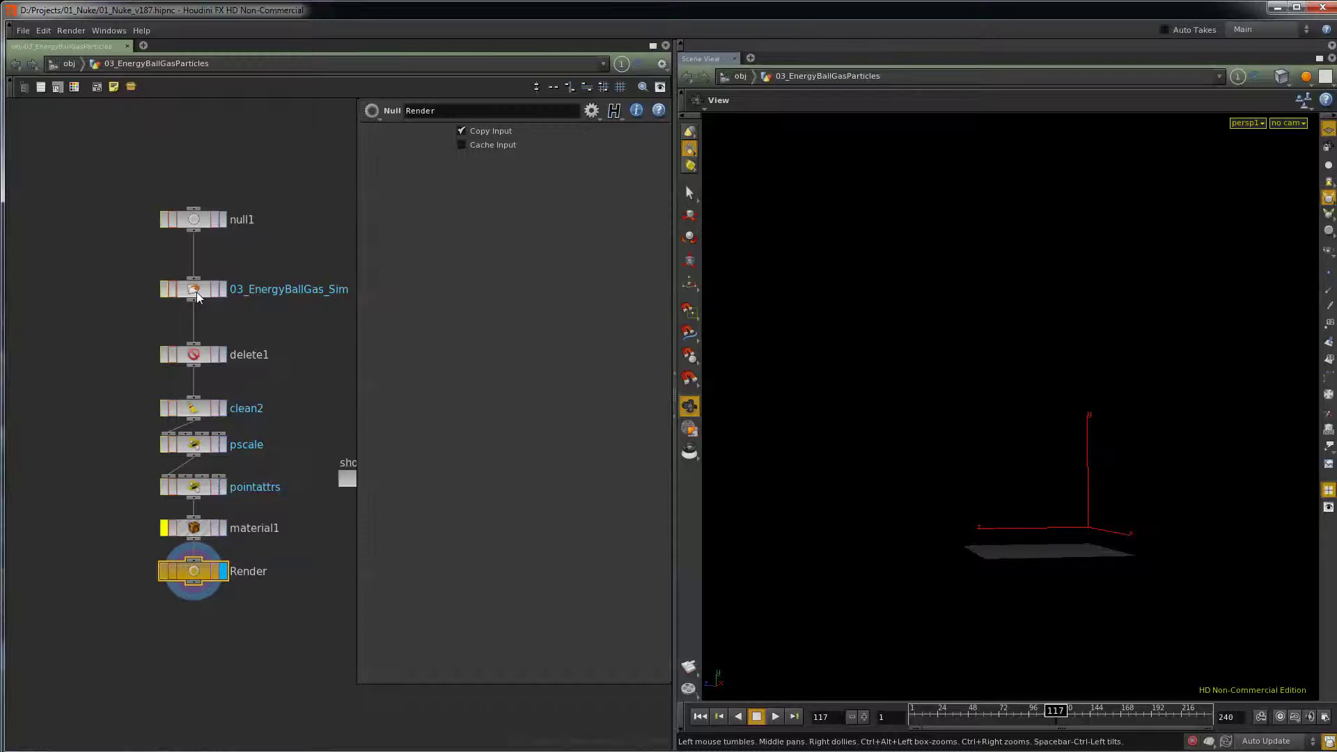
click(195, 291)
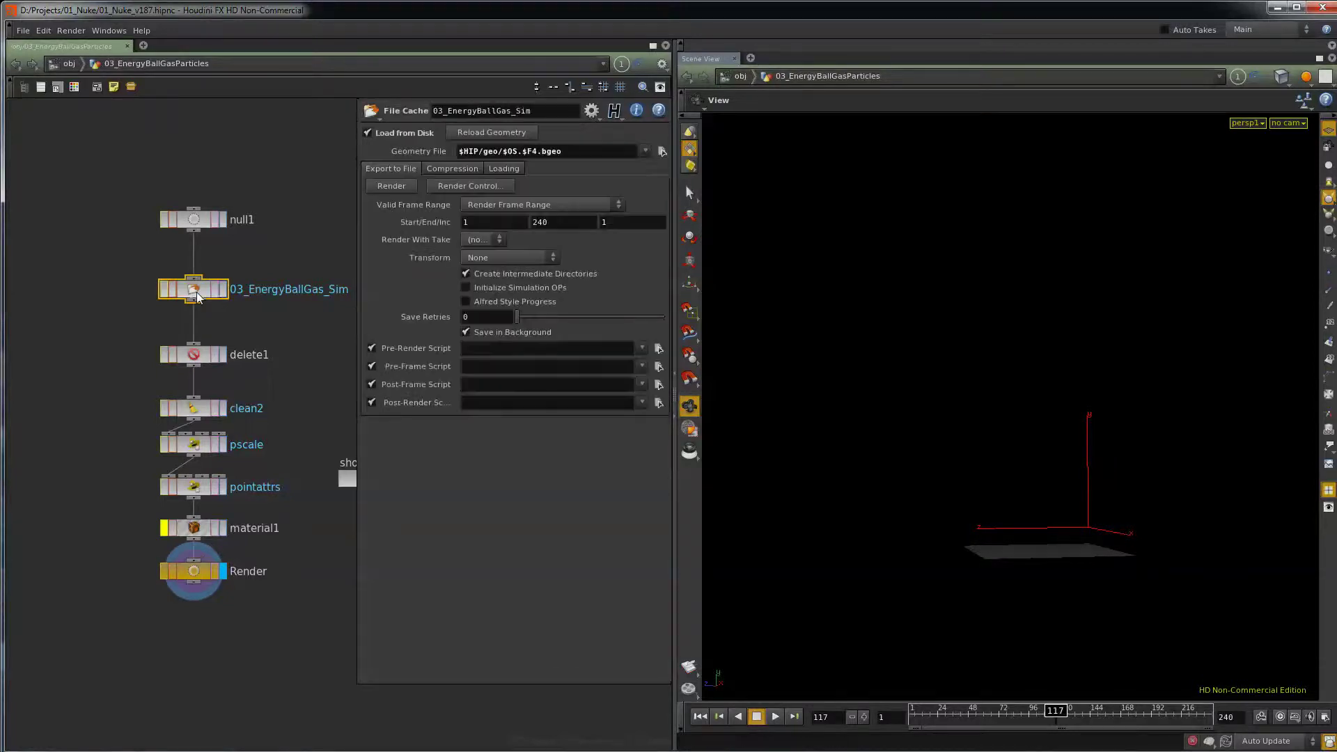
key(r)
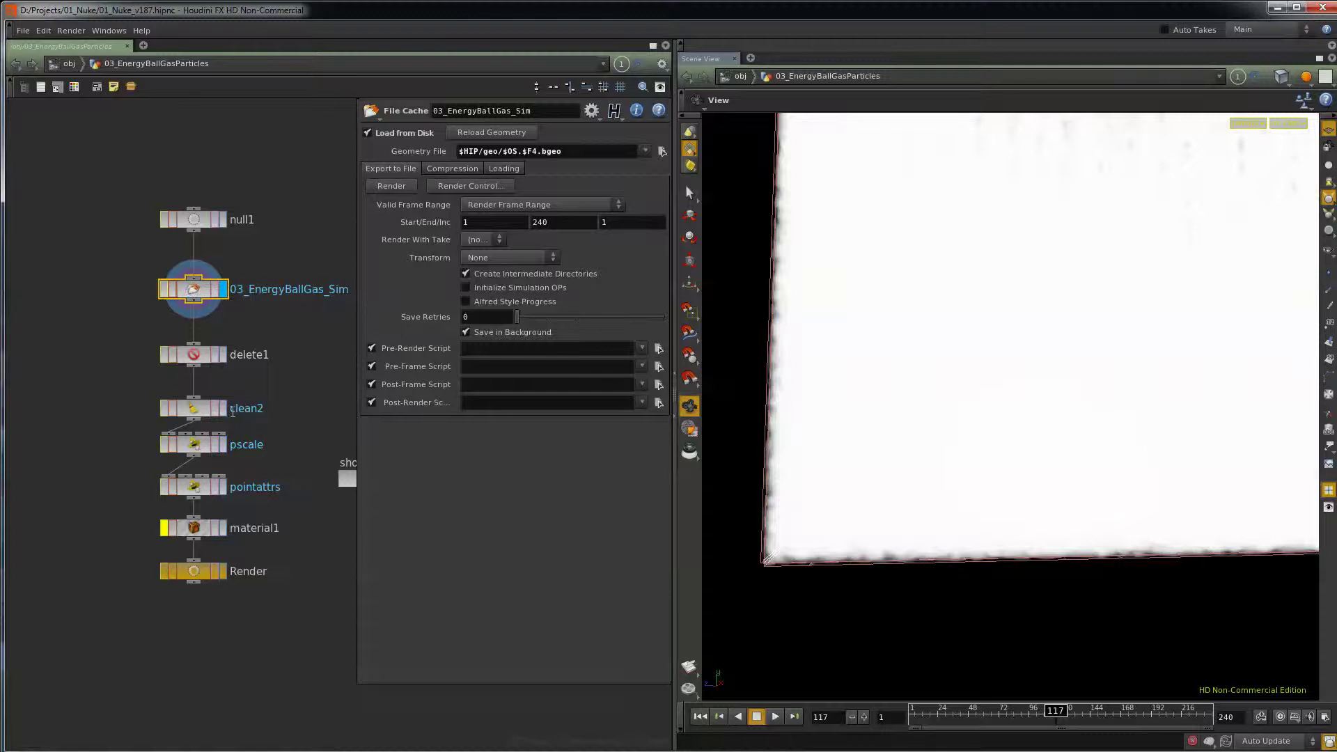
Step: Display material1's output, then the pscale output
key(r)
click(209, 531)
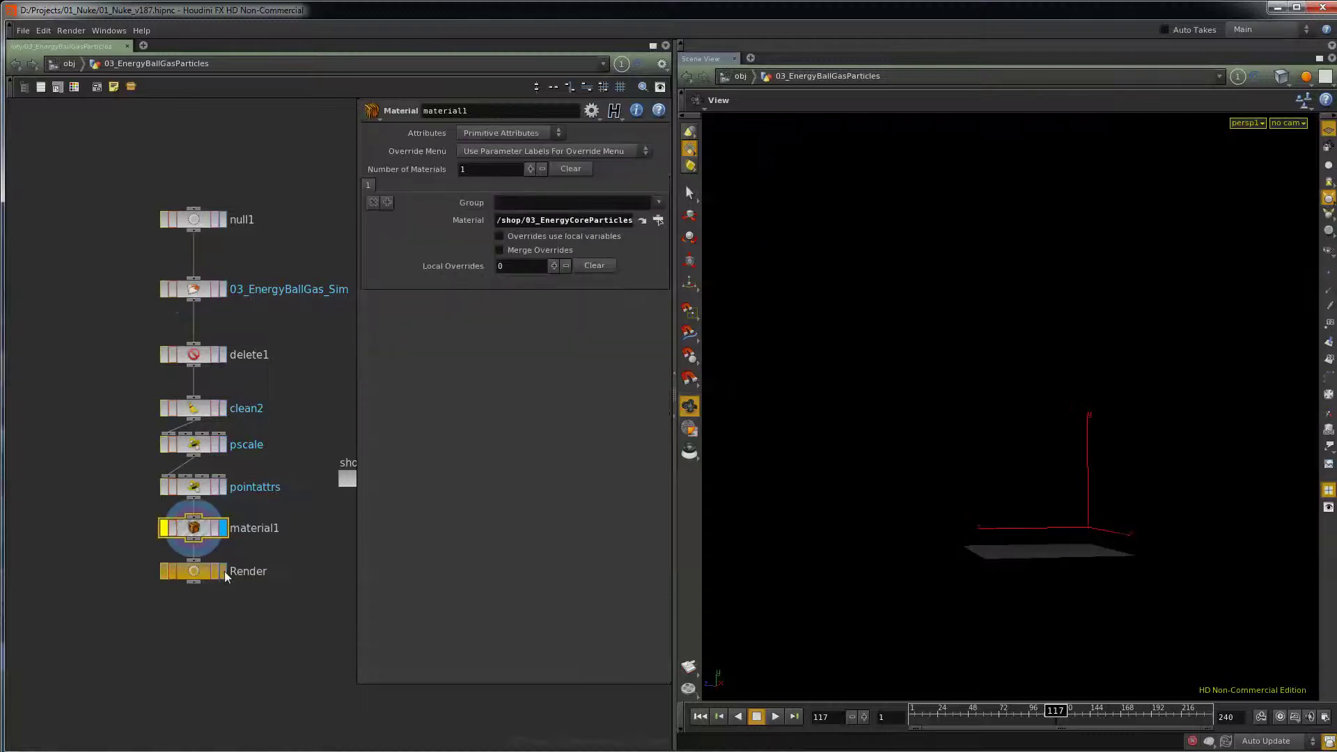
click(223, 444)
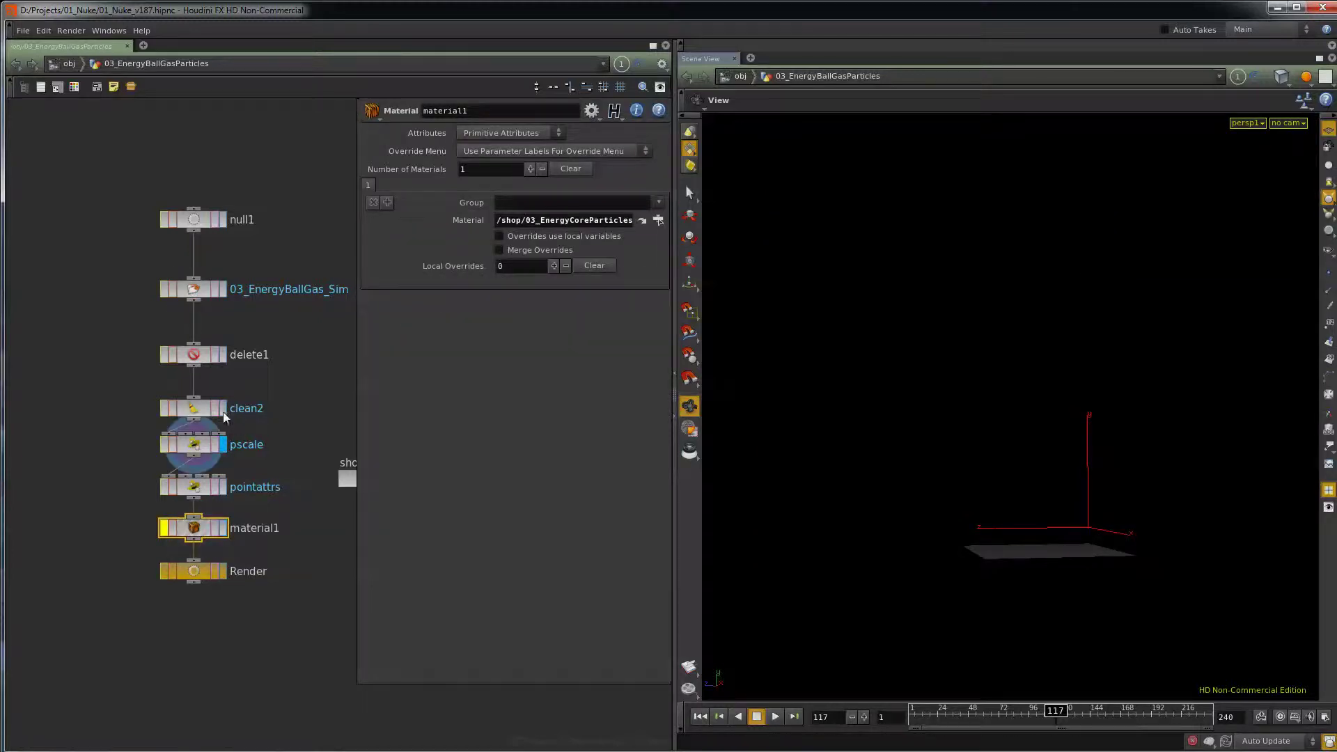
Step: Scrub to frame 168, then inspect the pointattrs wrangle and the Render null
click(1076, 713)
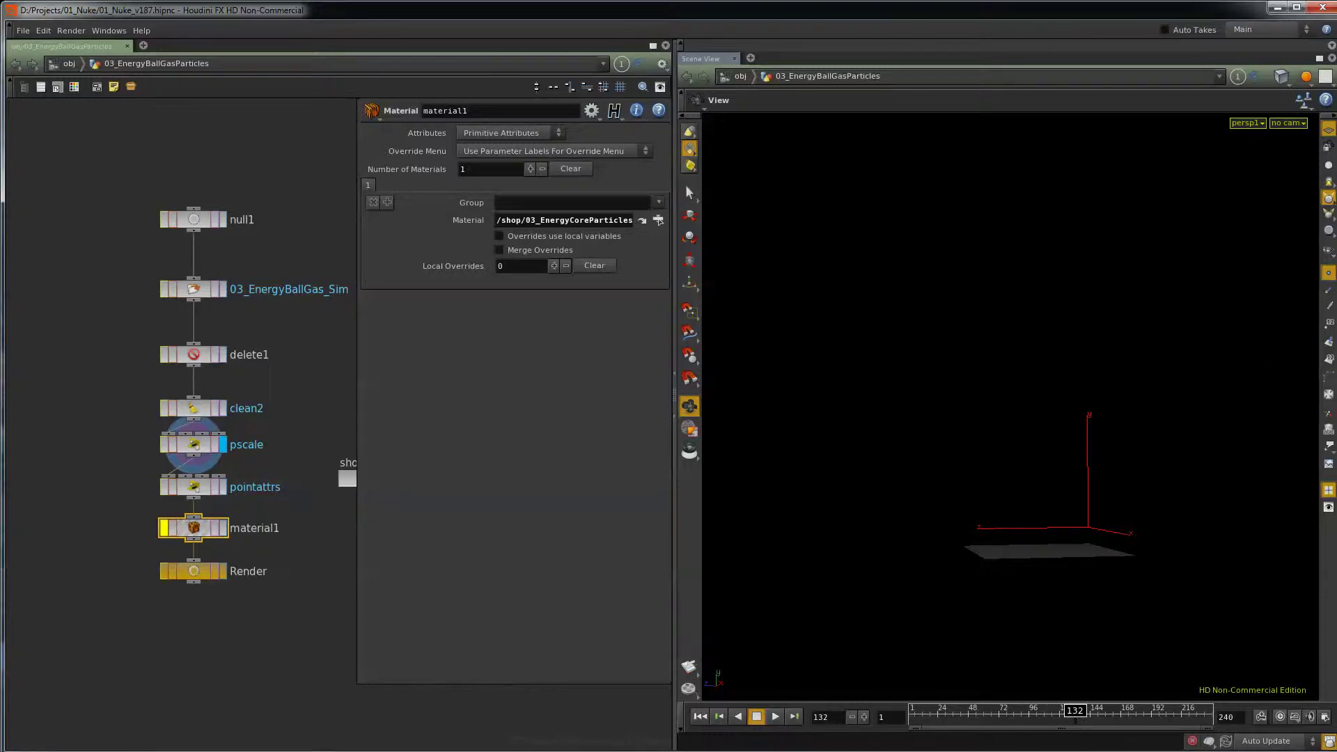
drag(1076, 713, 1108, 717)
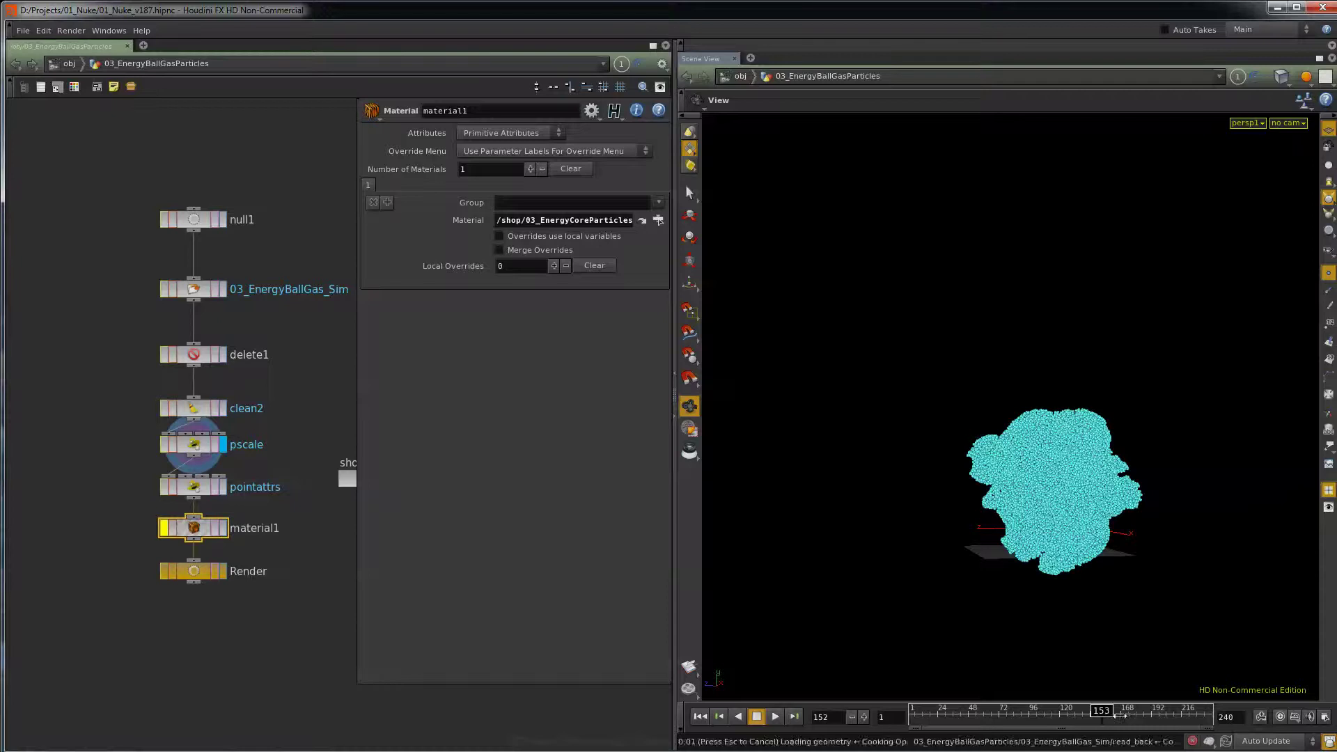
drag(1117, 715, 1122, 716)
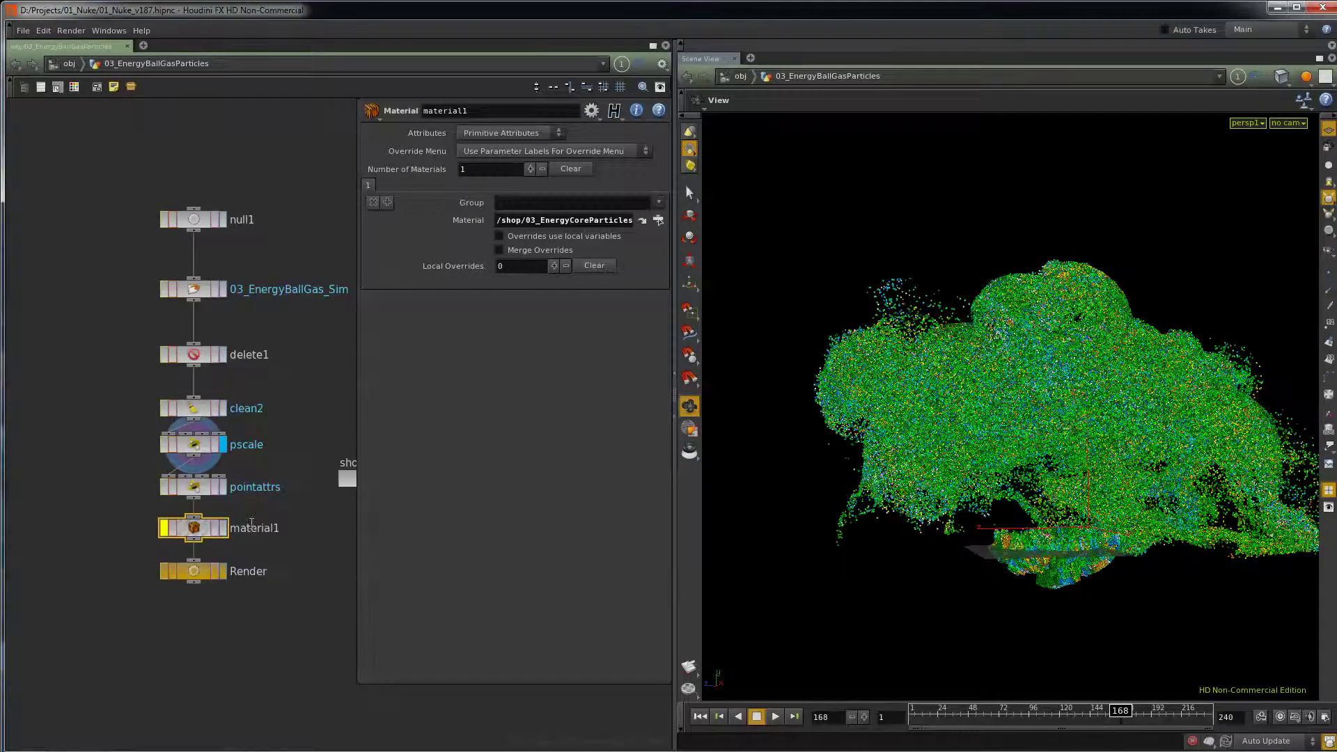
click(194, 486)
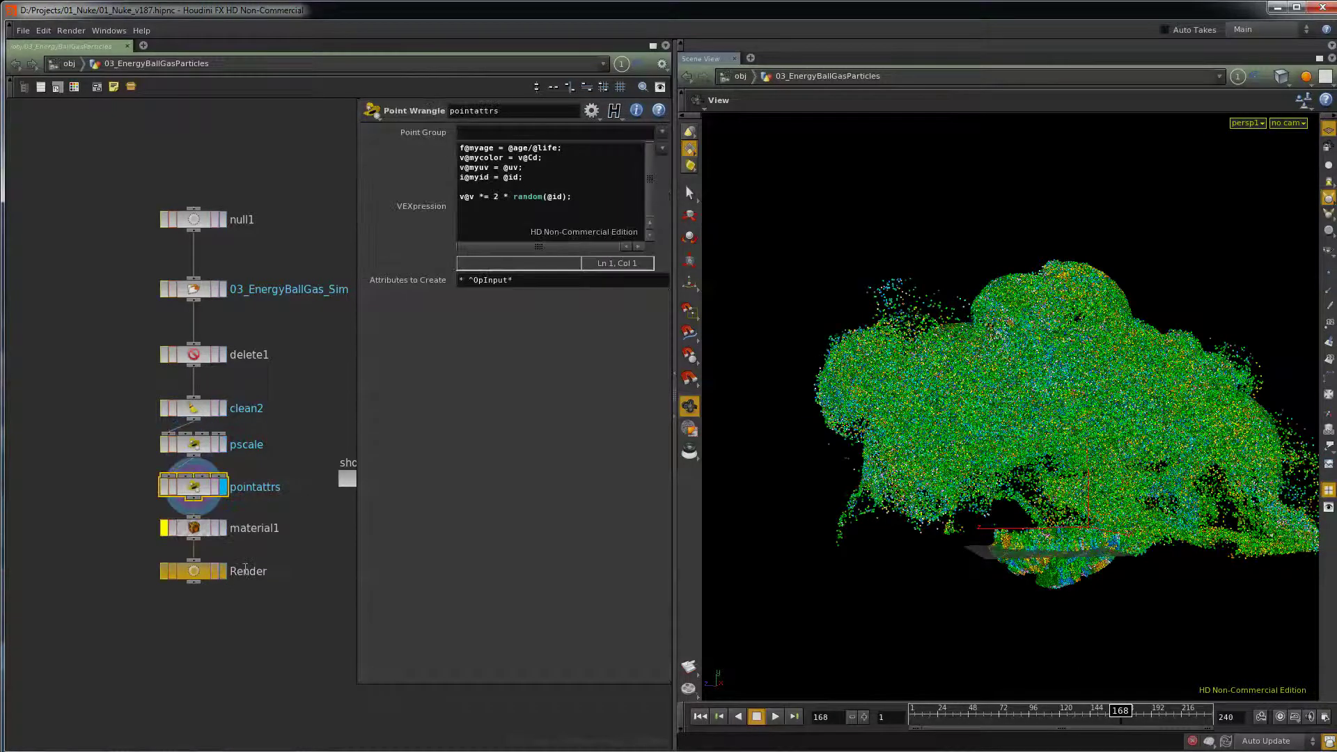
click(206, 572)
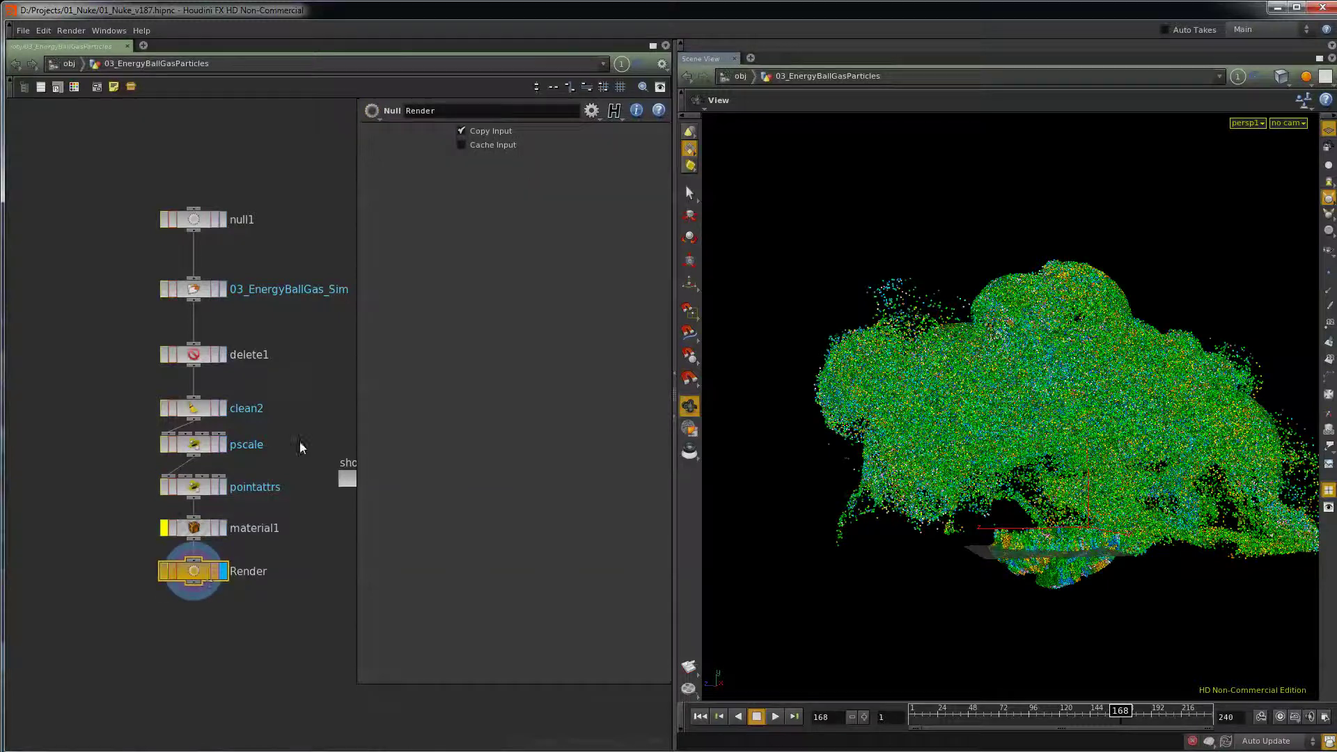
Step: Go up to /obj and pan down to 03_Shockwave
click(69, 63)
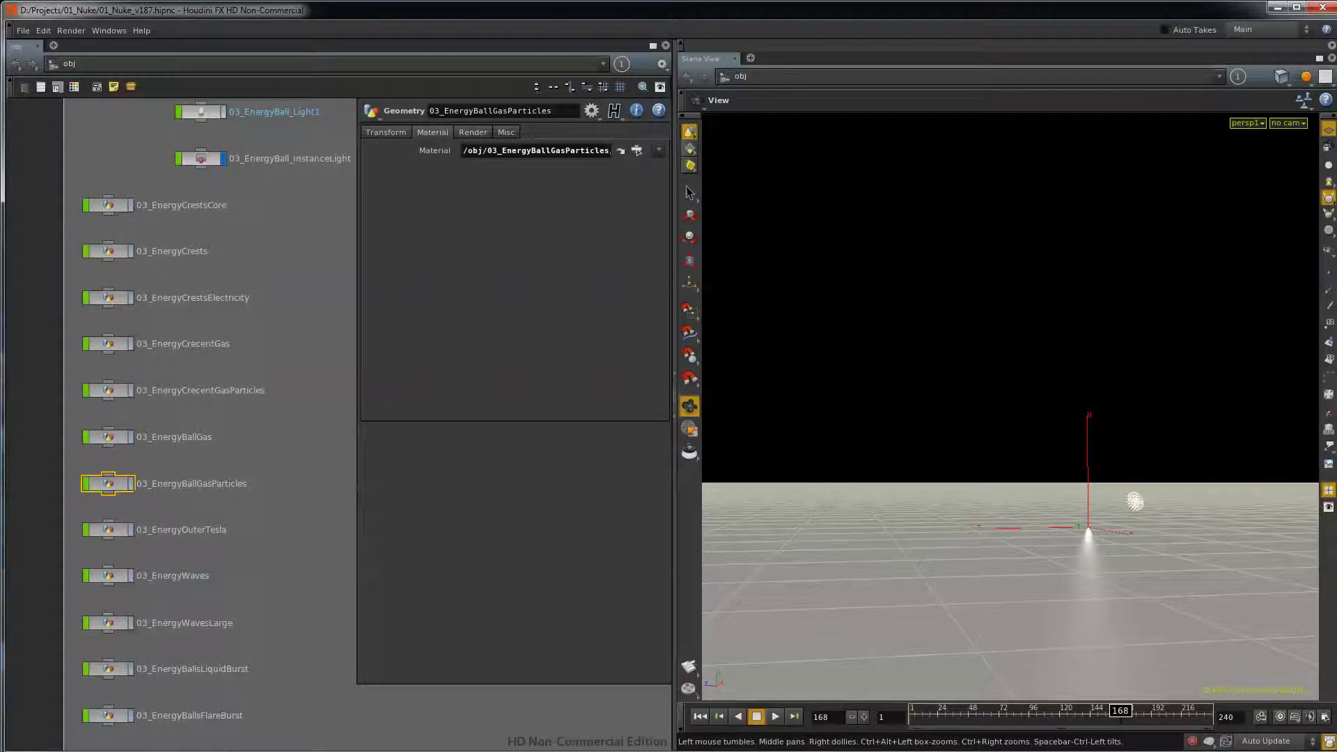
middle_drag(214, 524, 235, 413)
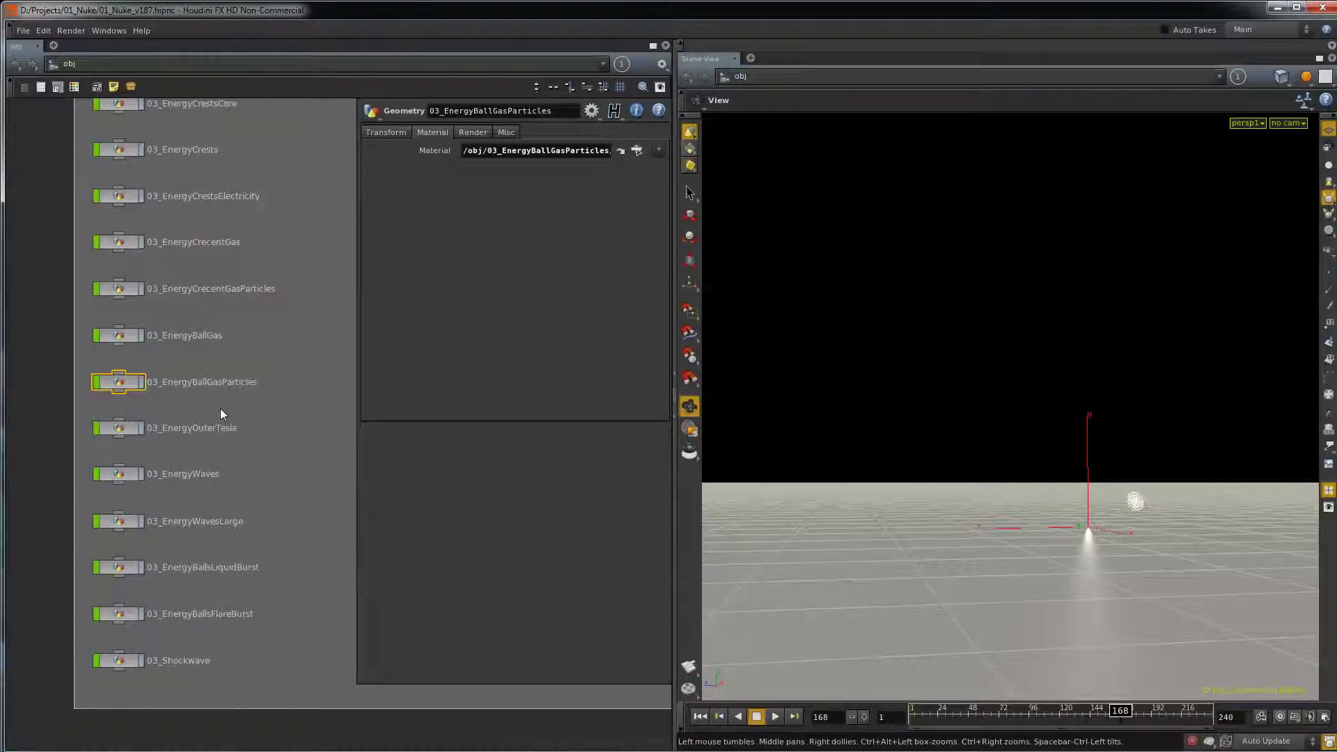